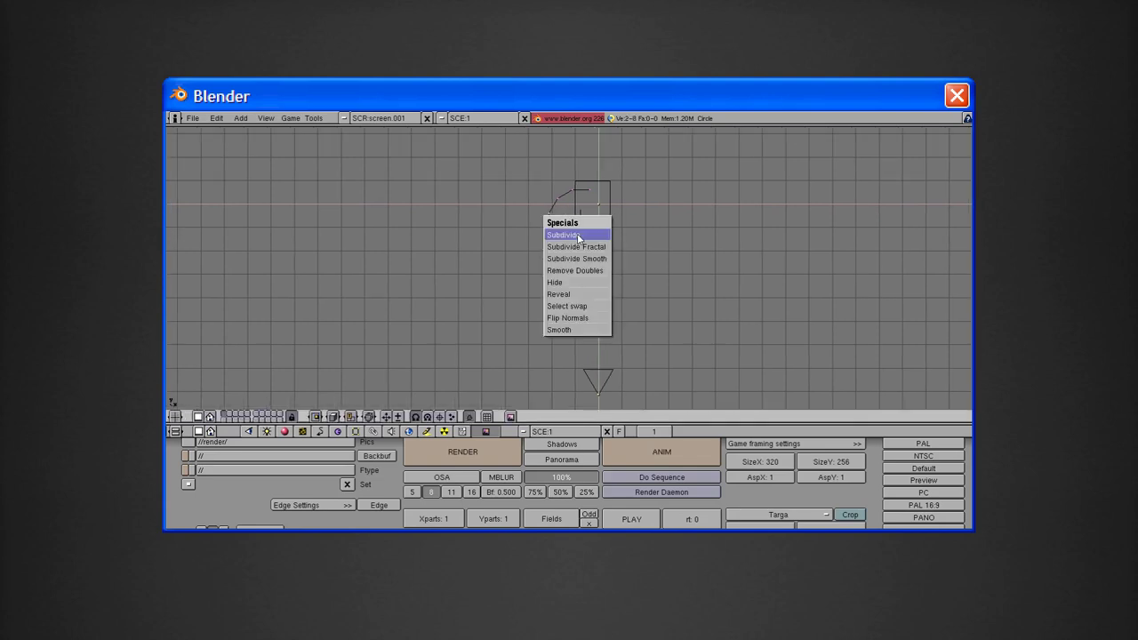
Subdivide the selected part of the plane's rounded outline curve
click(551, 275)
scroll(538, 196, up, 4)
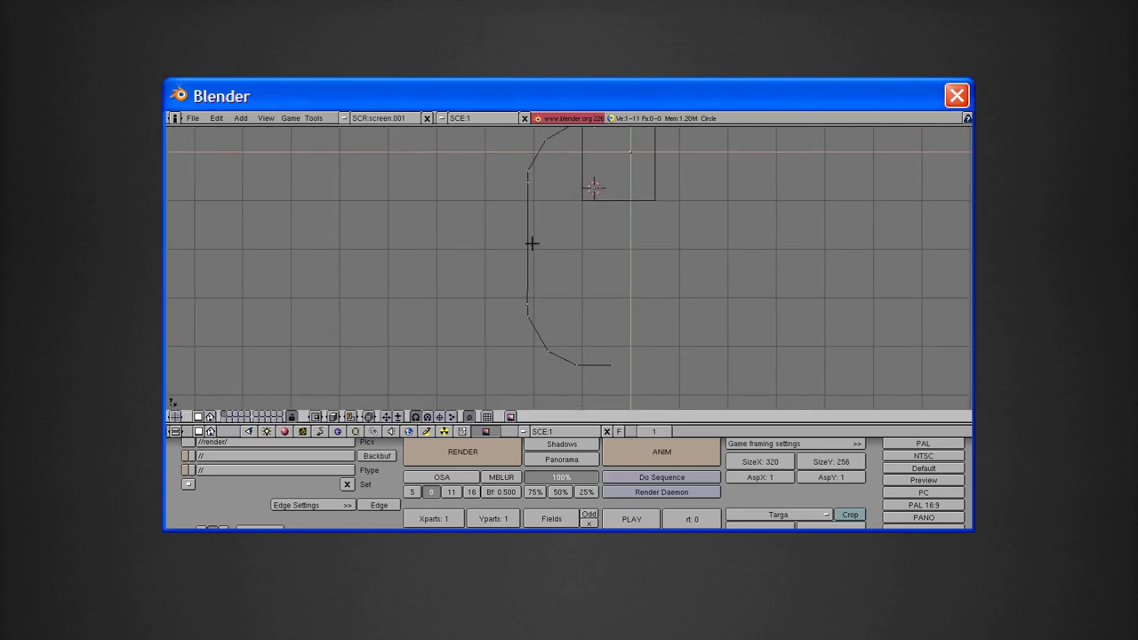
scroll(531, 243, down, 1)
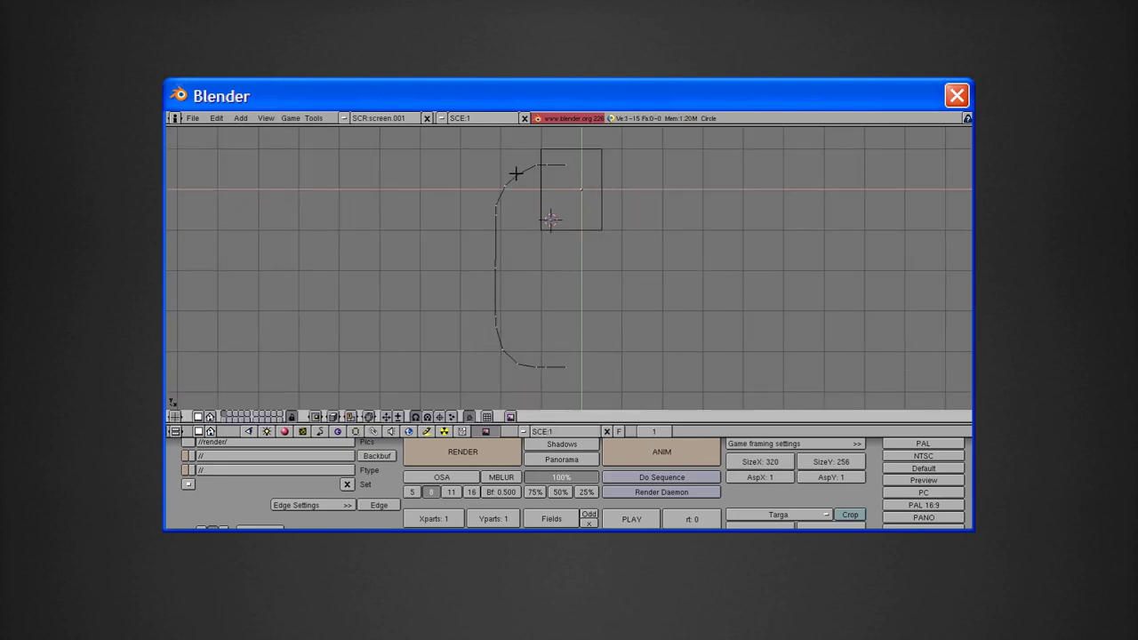
key(Tab)
mouse_move(559, 240)
middle_down()
mouse_move(620, 325)
mouse_move(693, 233)
mouse_move(671, 310)
mouse_move(418, 256)
mouse_move(498, 312)
mouse_move(516, 294)
mouse_move(480, 324)
middle_up()
Snap the 3D cursor to the outline's corner in front view
key(KP_7)
scroll(707, 323, up, 2)
key(Tab)
key(KP_1)
key(shift+s)
click(558, 208)
Show the new Circle's mesh editing settings and move its vertices into place
key(F9)
key(shift+s)
key(g)
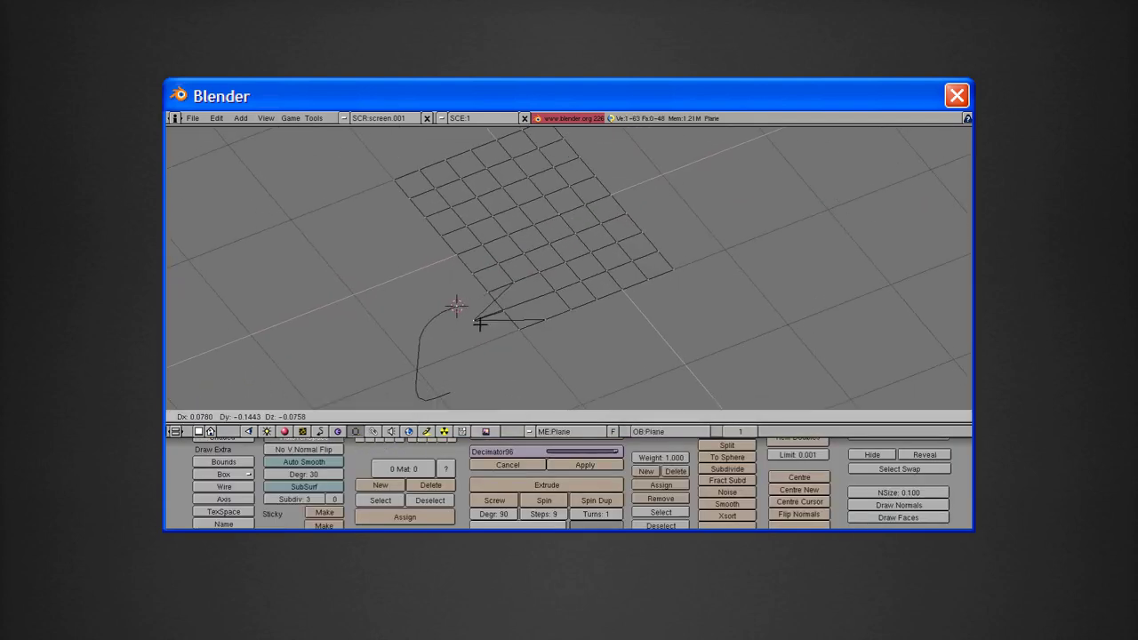
key(z)
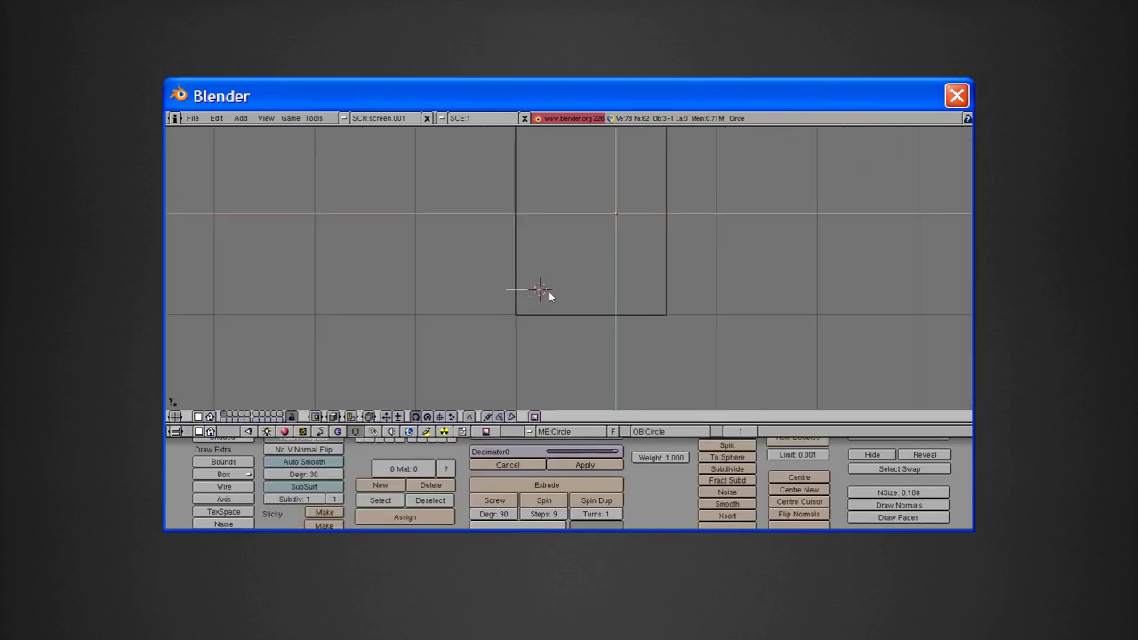
Spin the circle profile with 4 steps into a quarter-ring corner piece
click(526, 514)
key(Tab)
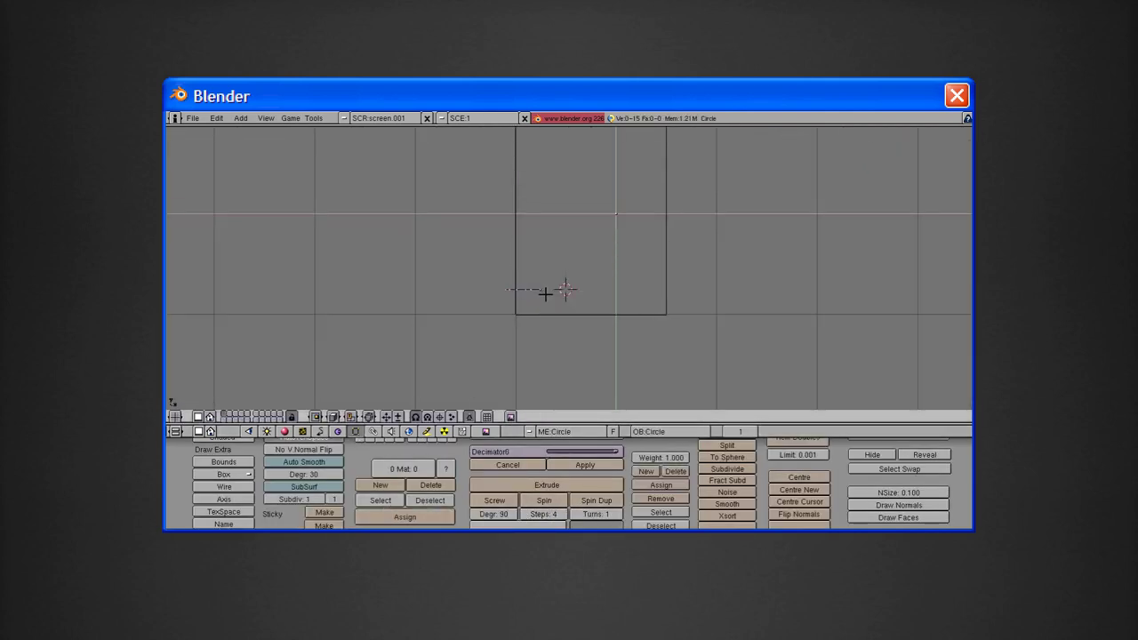
scroll(481, 205, up, 2)
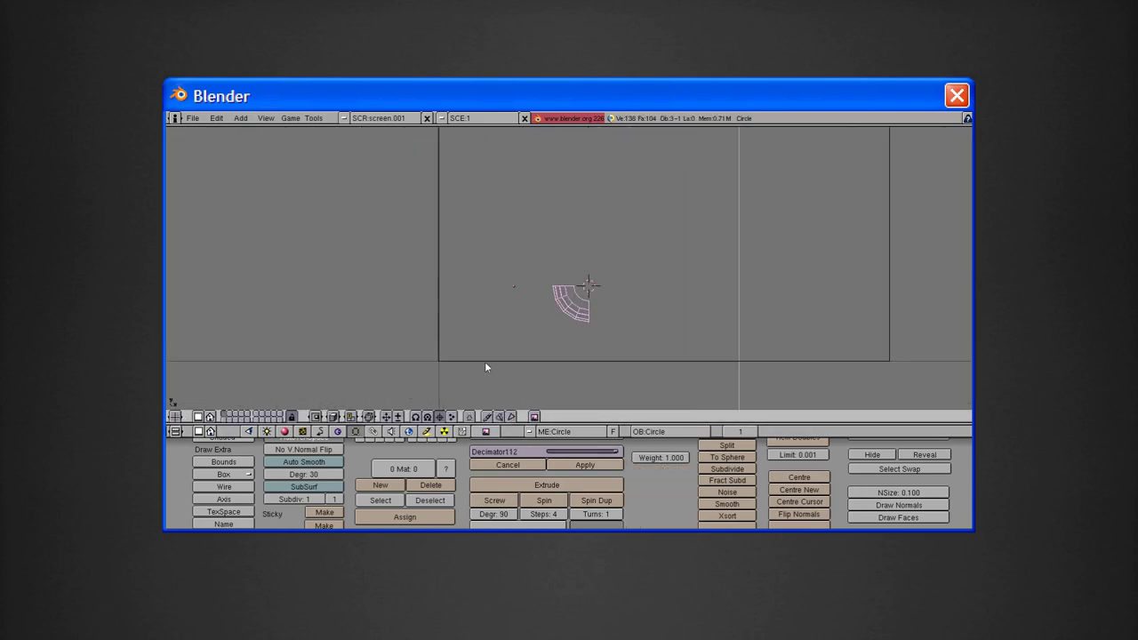
Duplicate the corner piece and snap the copy onto another plane corner
key(shift+d)
click(566, 356)
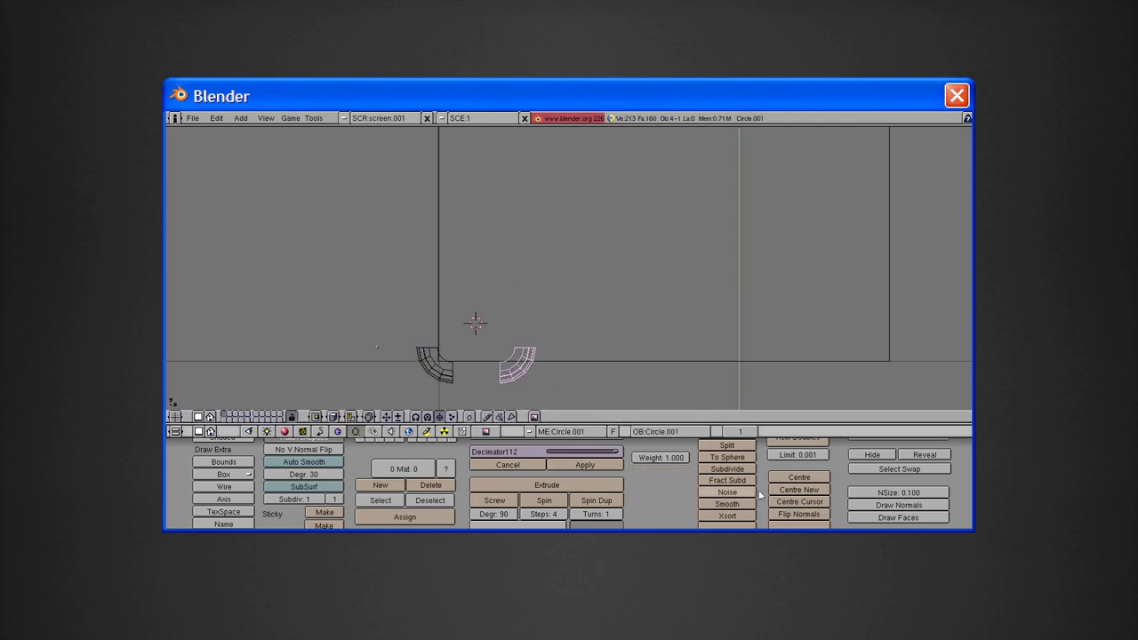
click(851, 322)
key(shift+s)
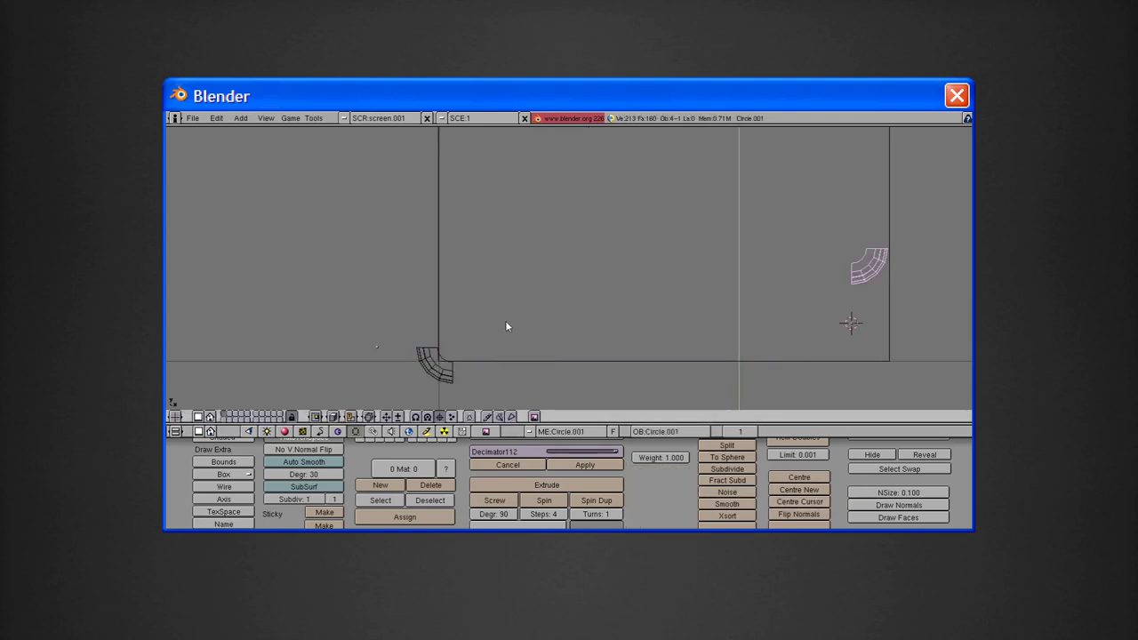
key(x)
key(Return)
right_click(429, 363)
key(shift+s)
click(429, 300)
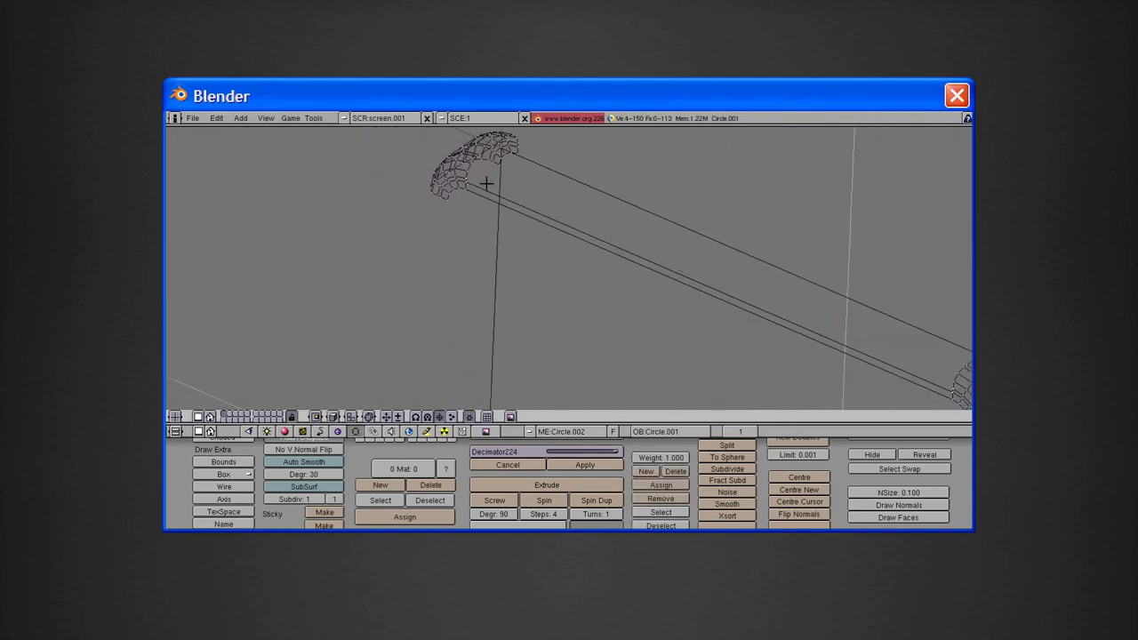
Extrude the corner ring into a straight tube along the plane's edge
mouse_move(487, 183)
middle_down()
mouse_move(376, 186)
mouse_move(554, 312)
mouse_move(714, 152)
mouse_move(414, 339)
mouse_move(721, 158)
mouse_move(762, 252)
mouse_move(836, 254)
mouse_move(391, 267)
mouse_move(459, 329)
middle_up()
key(z)
key(Tab)
middle_drag(253, 388, 708, 165)
key(Tab)
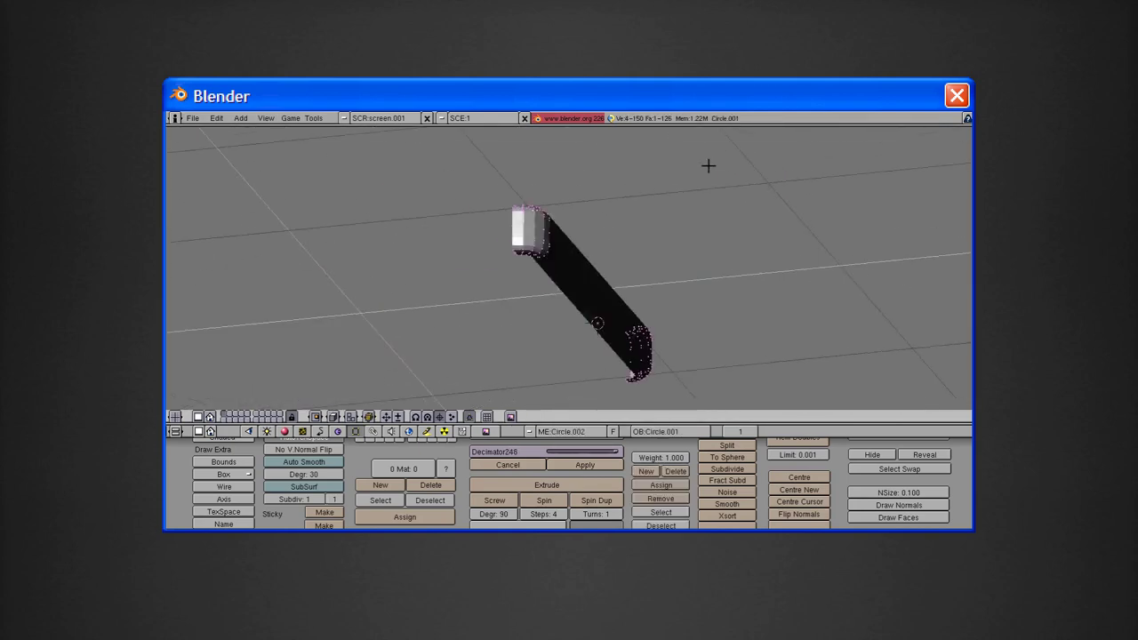
key(KP_1)
key(z)
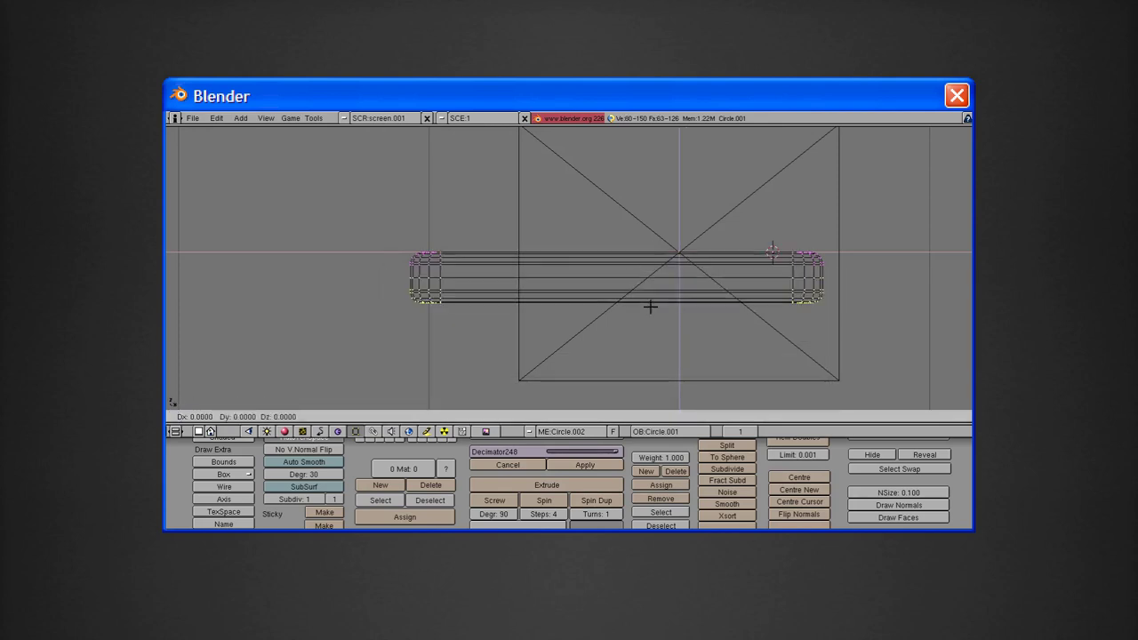
Check the extruded tube from front and angled views
middle_drag(643, 339, 760, 185)
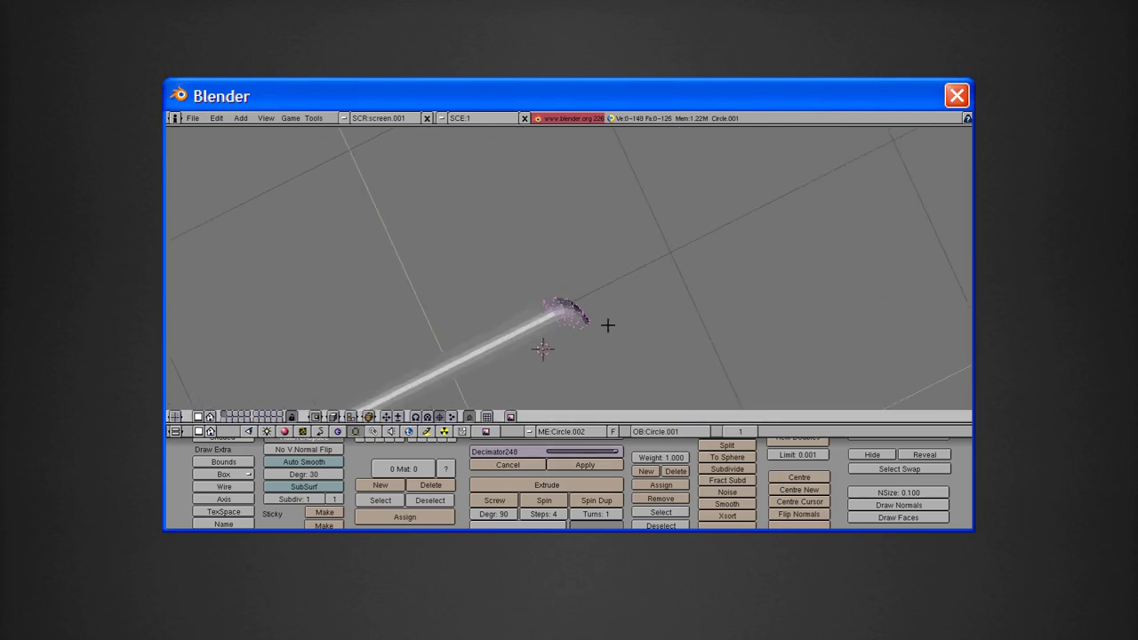
mouse_move(607, 326)
middle_down()
mouse_move(699, 272)
mouse_move(714, 225)
mouse_move(643, 205)
mouse_move(725, 213)
mouse_move(742, 204)
middle_up()
scroll(742, 204, down, 3)
key(KP_1)
scroll(524, 284, up, 3)
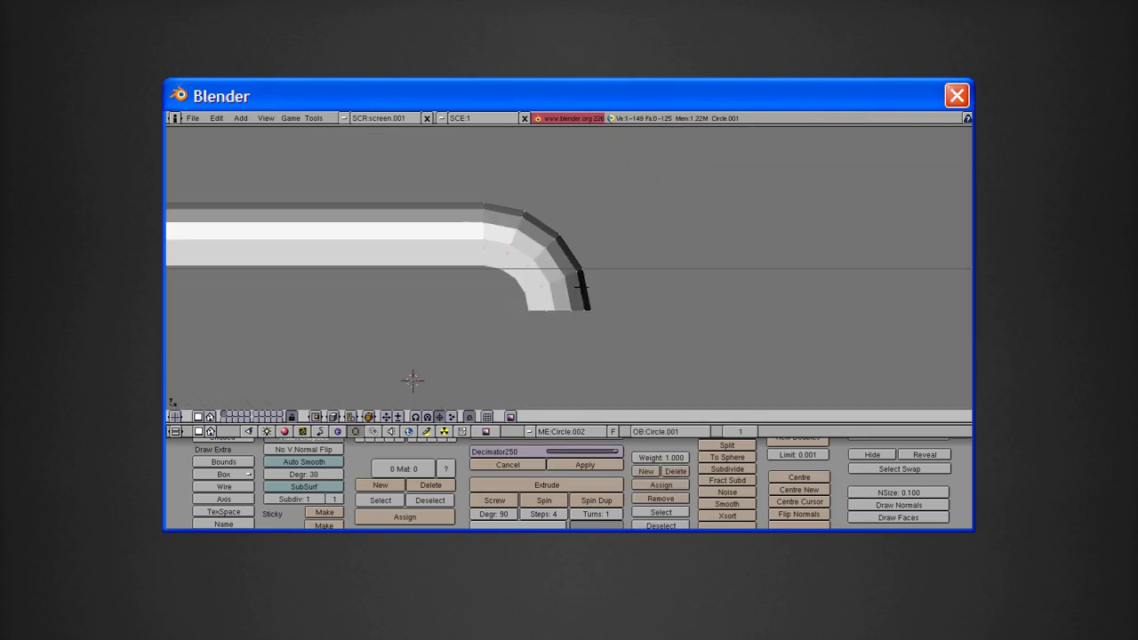
mouse_move(580, 286)
middle_down()
mouse_move(432, 336)
mouse_move(472, 216)
mouse_move(595, 299)
middle_up()
scroll(505, 188, down, 4)
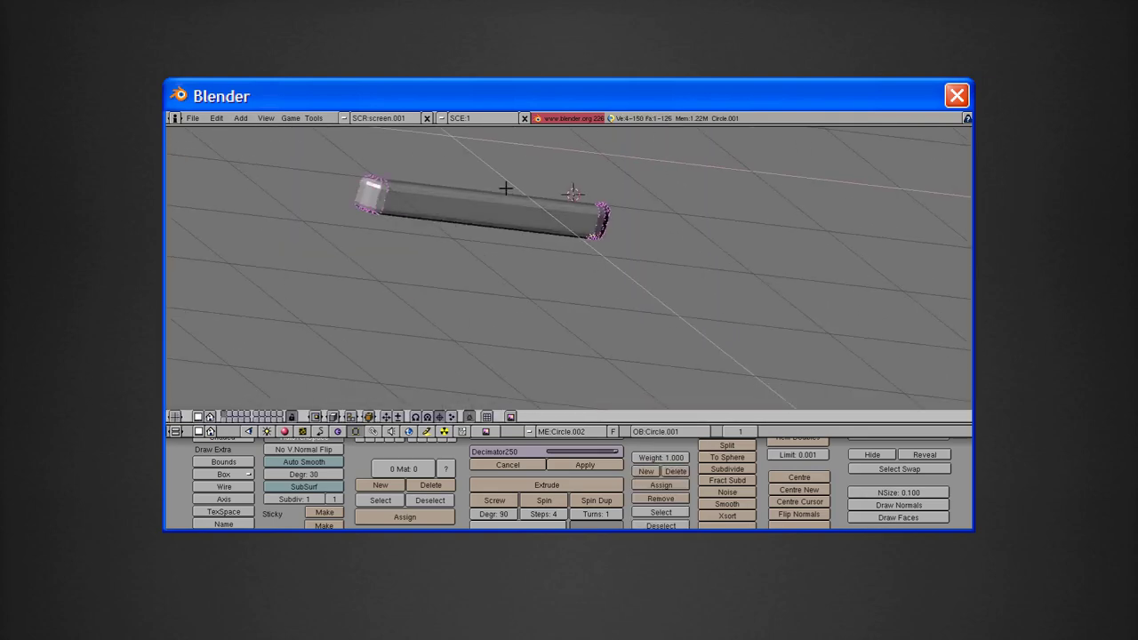
mouse_move(505, 188)
middle_down()
mouse_move(558, 286)
mouse_move(550, 238)
mouse_move(668, 272)
middle_up()
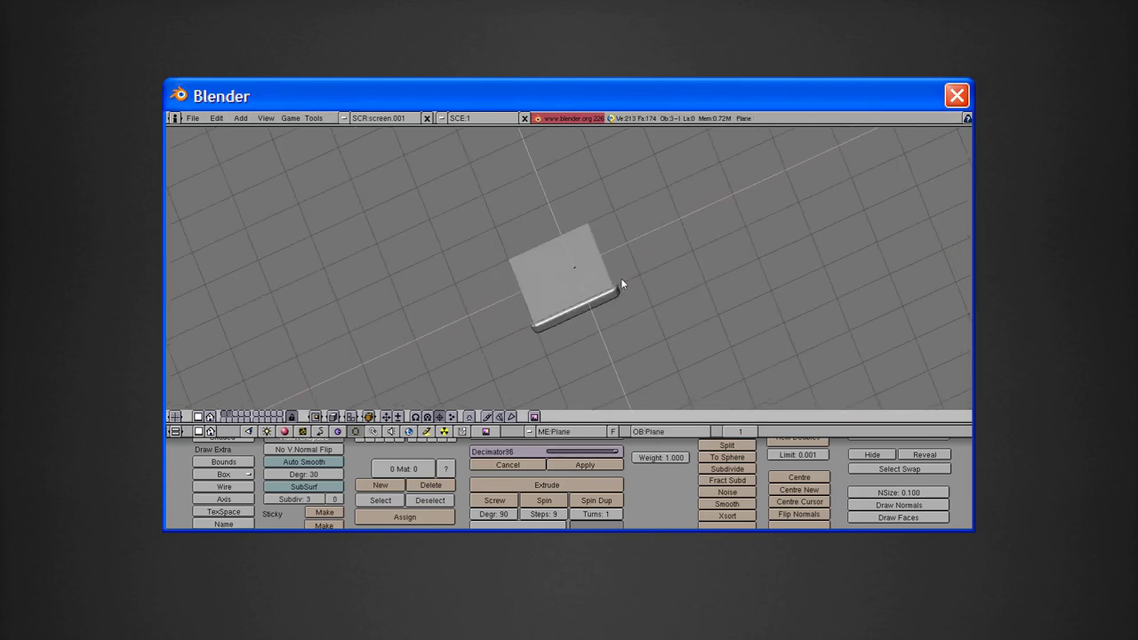
Join the tube pieces into a closed rectangular rim around the plane
key(KP_7)
key(Tab)
scroll(612, 340, up, 2)
mouse_move(611, 341)
middle_down()
mouse_move(465, 333)
mouse_move(477, 229)
middle_up()
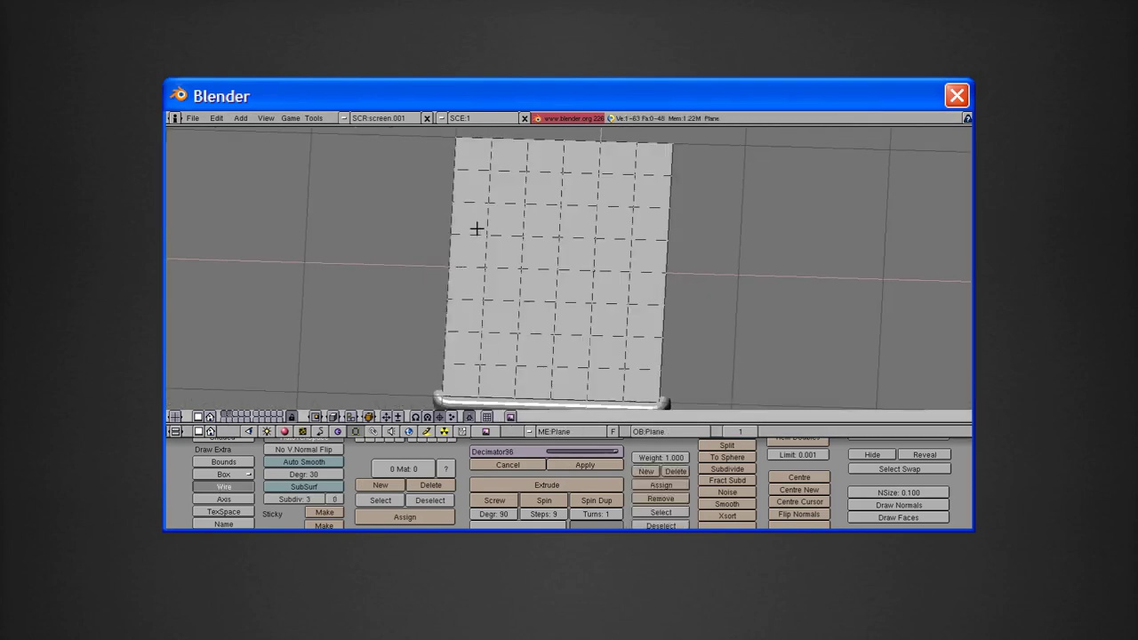
click(566, 229)
key(Tab)
scroll(670, 279, down, 2)
scroll(670, 279, down, 2)
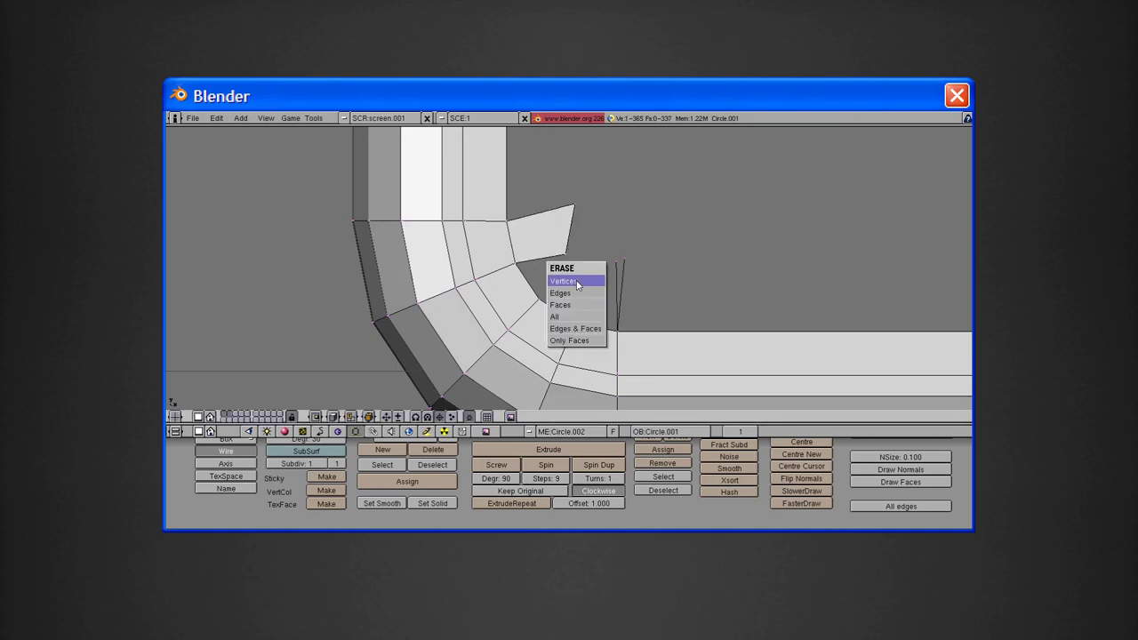
Erase the stray corner vertices, then add a face and move it along X
click(577, 284)
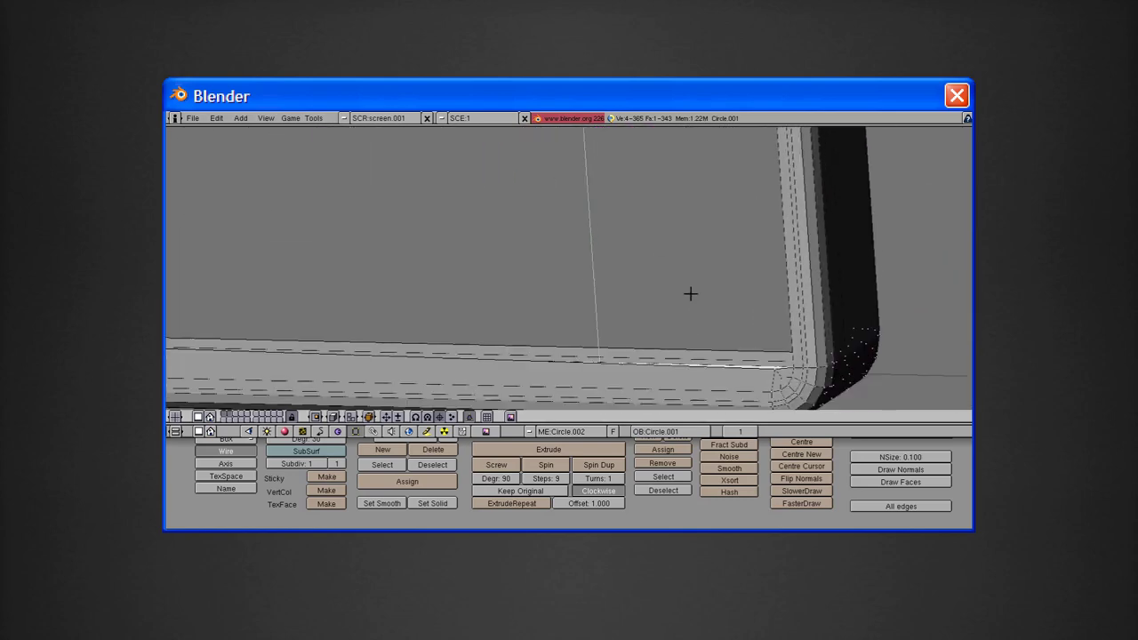
key(KP_7)
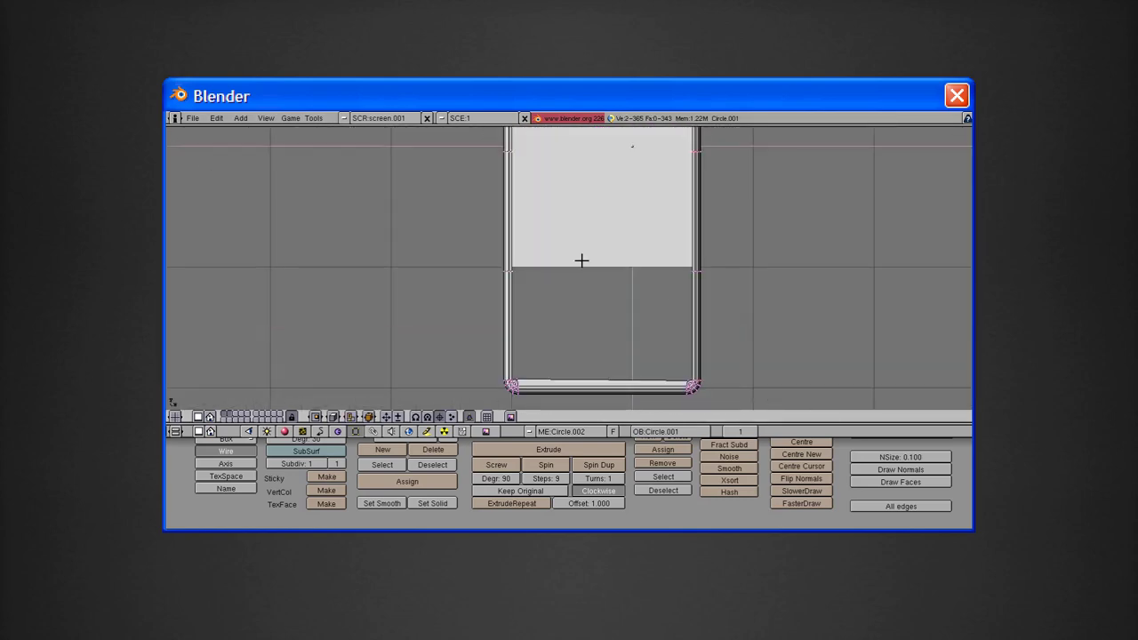
click(748, 165)
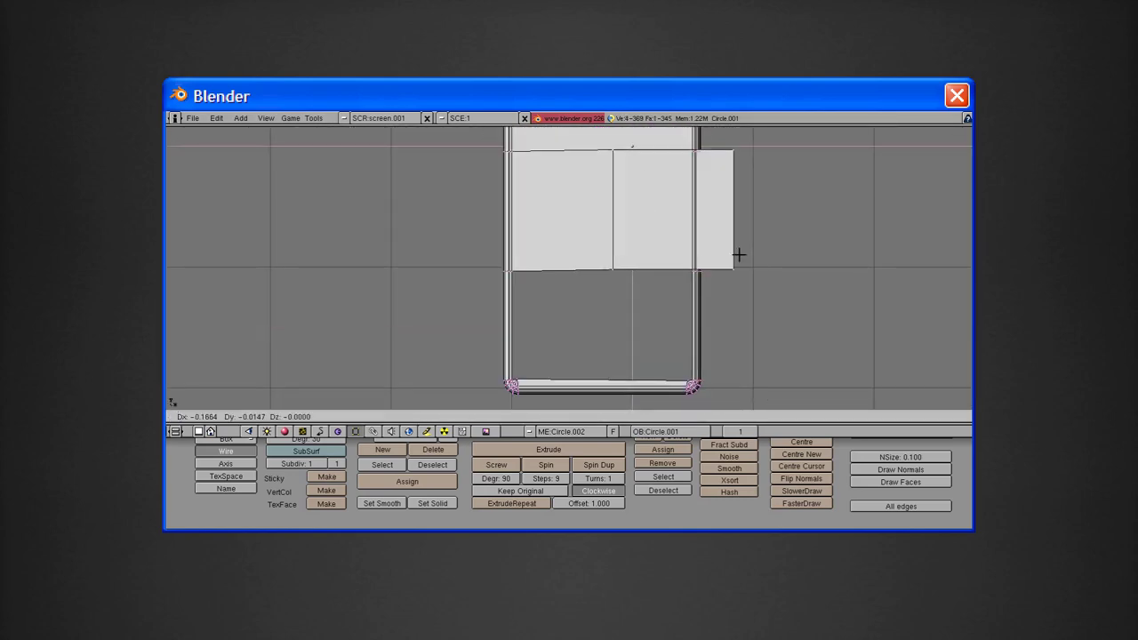
key(x)
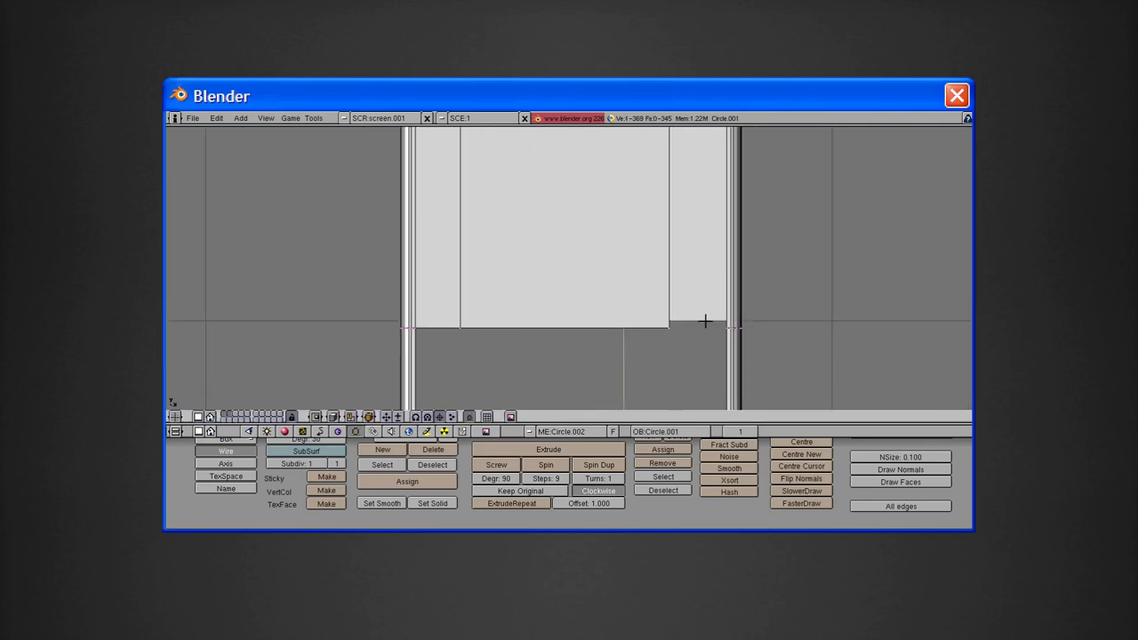
mouse_move(705, 321)
middle_down()
mouse_move(604, 198)
mouse_move(579, 216)
mouse_move(556, 152)
mouse_move(672, 351)
mouse_move(417, 243)
mouse_move(533, 168)
mouse_move(655, 271)
mouse_move(589, 208)
middle_up()
Fill the rounded-corner gaps inside the rim with three new faces
middle_drag(640, 300, 651, 206)
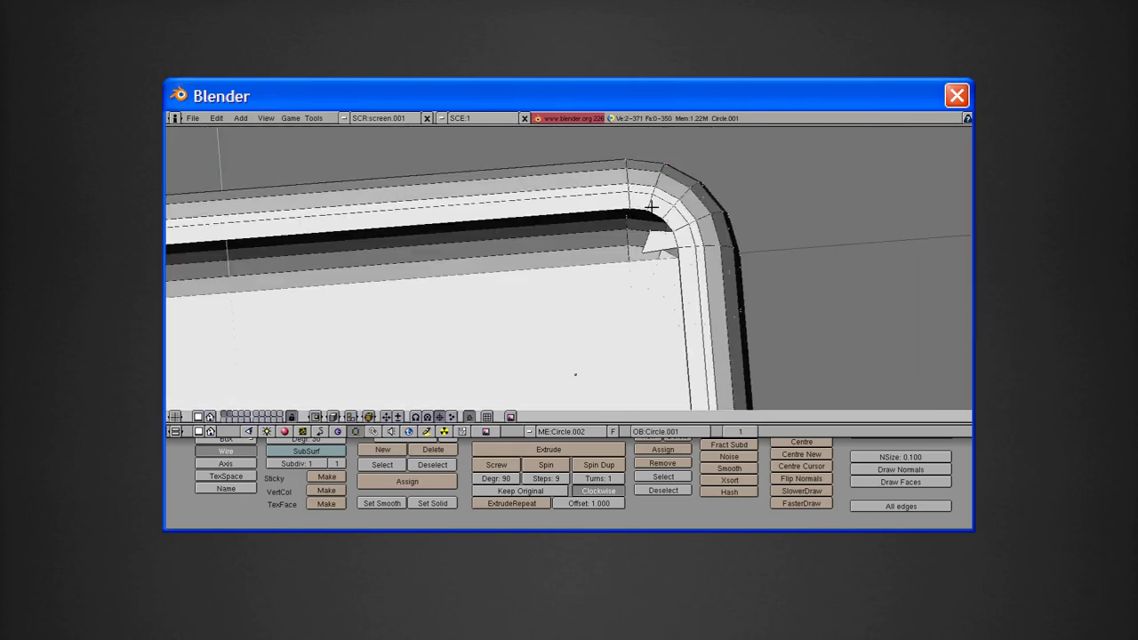
key(f)
scroll(639, 300, up, 5)
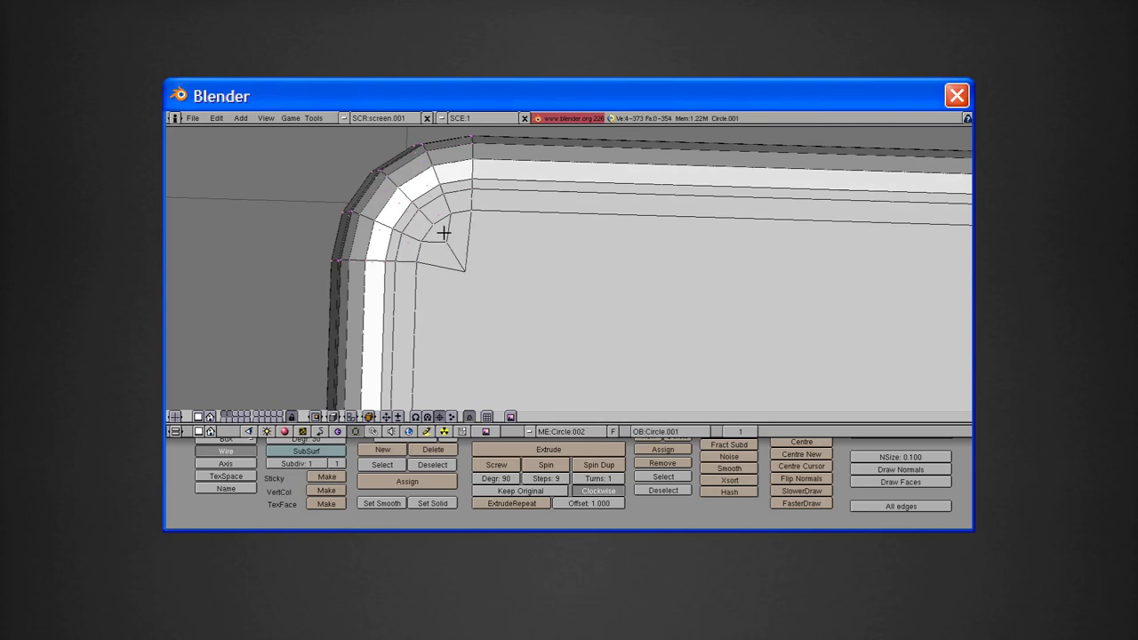
key(f)
middle_drag(444, 232, 389, 284)
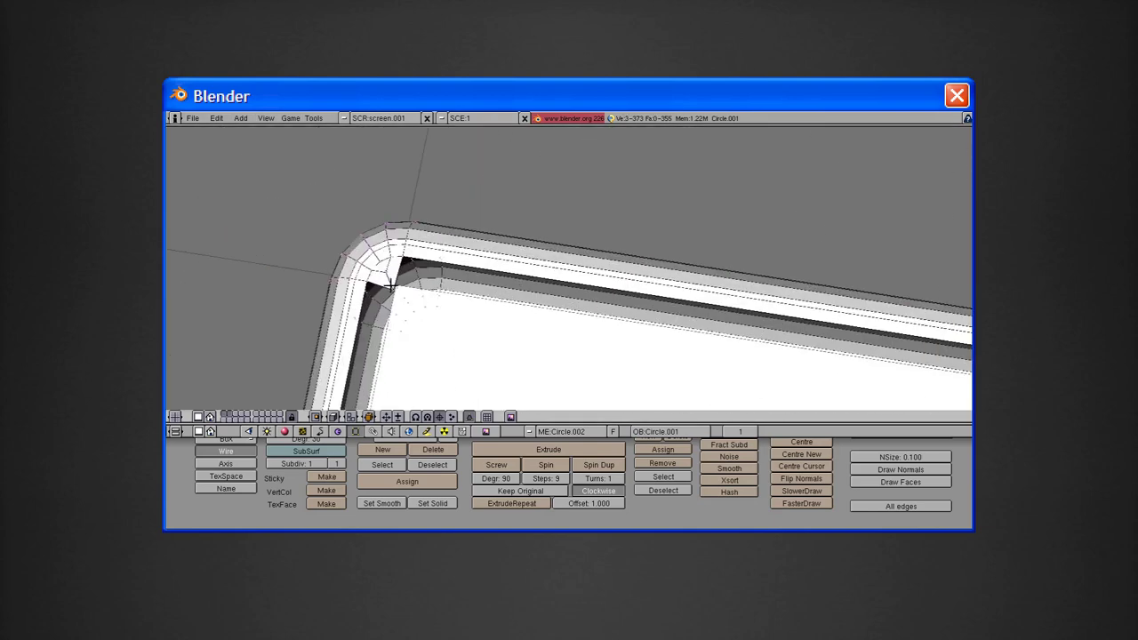
mouse_move(389, 285)
middle_down()
mouse_move(567, 328)
mouse_move(556, 336)
mouse_move(449, 294)
mouse_move(688, 314)
mouse_move(452, 389)
mouse_move(508, 260)
mouse_move(622, 266)
middle_up()
key(f)
key(f)
scroll(567, 315, down, 3)
key(s)
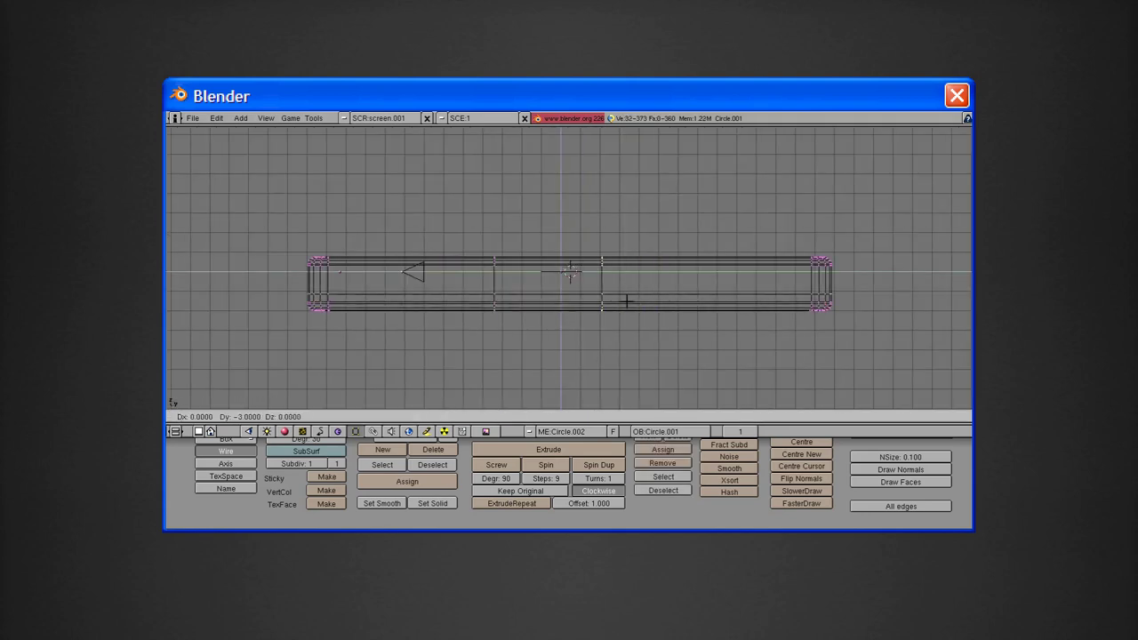
Select the whole domino mesh in front view and move it into position
middle_drag(570, 314, 591, 323)
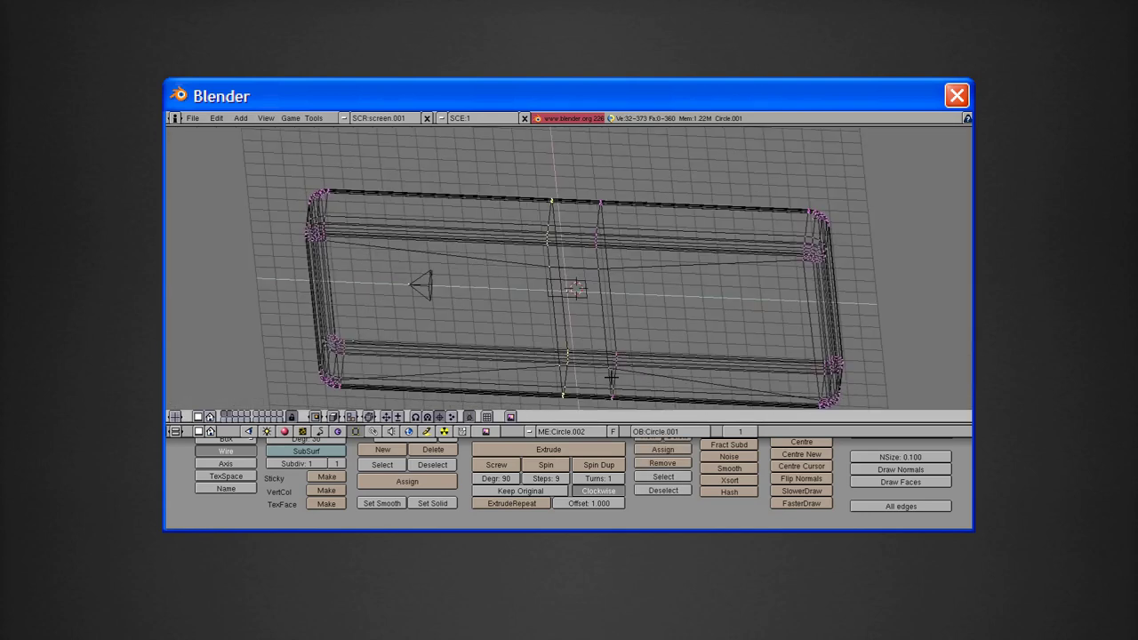
key(KP_1)
key(a)
click(615, 334)
scroll(516, 269, up, 3)
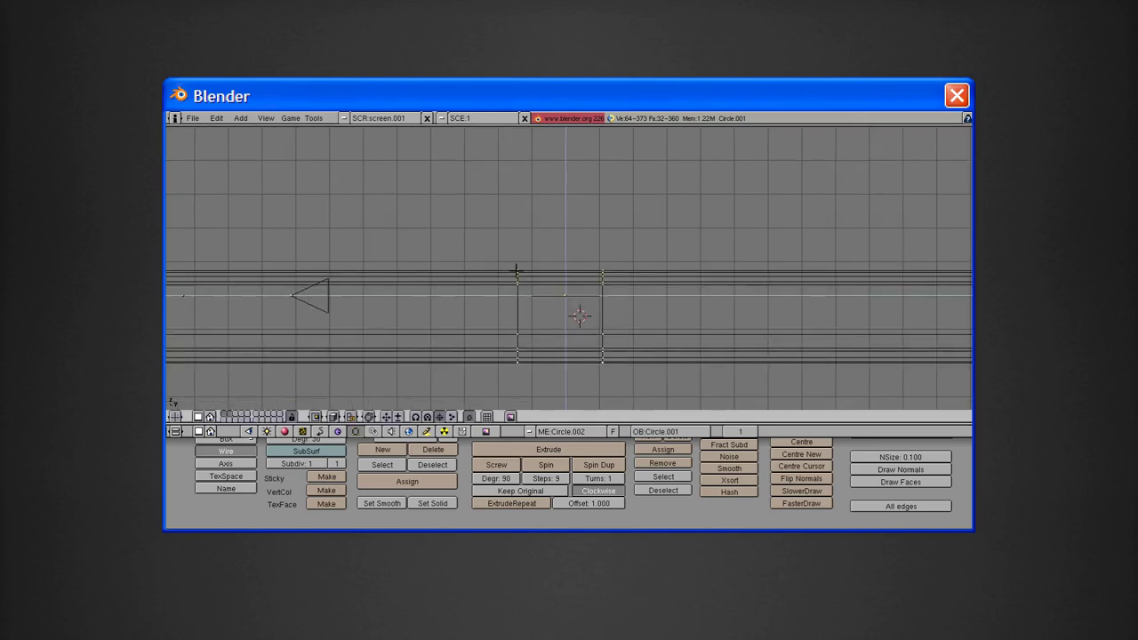
scroll(614, 290, up, 2)
scroll(617, 291, down, 4)
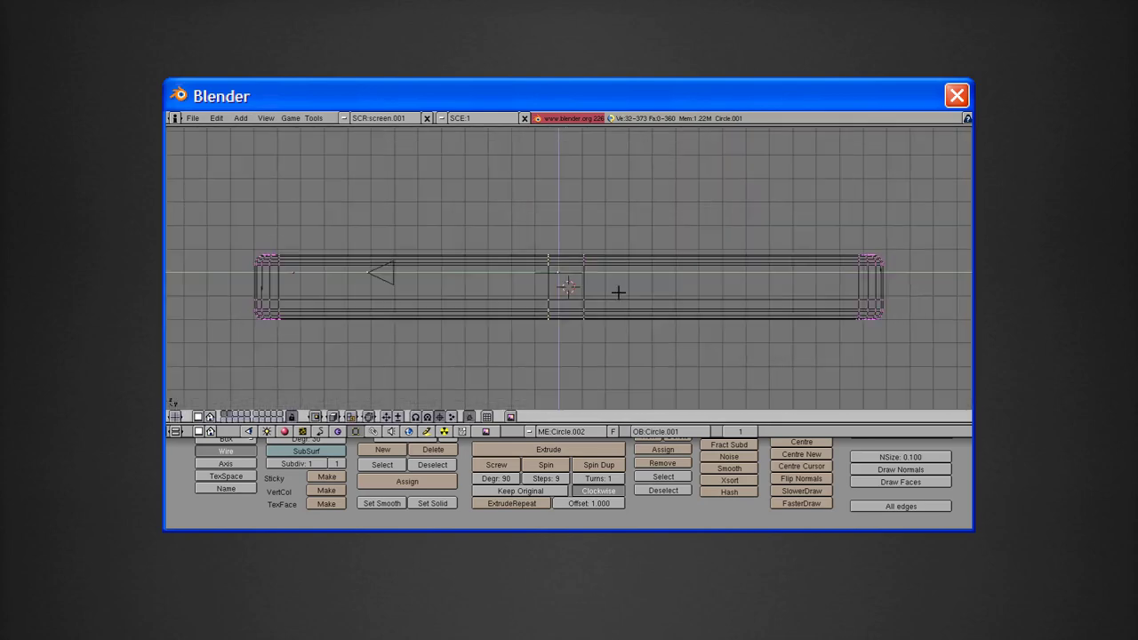
scroll(617, 291, up, 3)
key(g)
click(596, 296)
Scale the domino mesh down to 0.1 and view it in perspective
key(z)
middle_drag(596, 296, 735, 374)
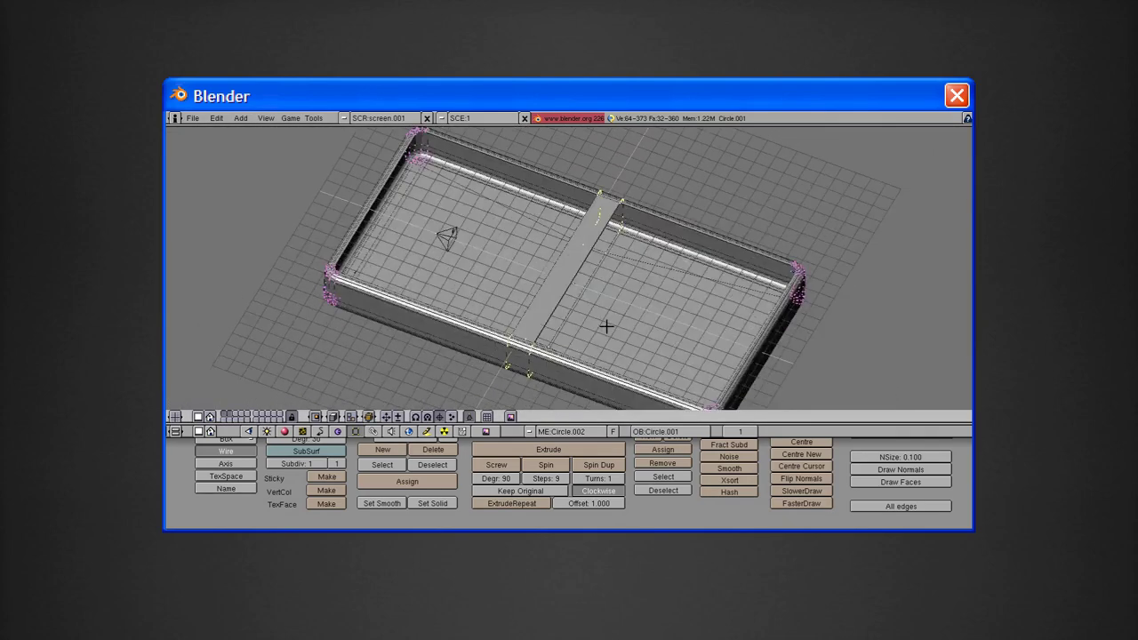
key(Tab)
key(s)
click(592, 302)
scroll(593, 320, up, 5)
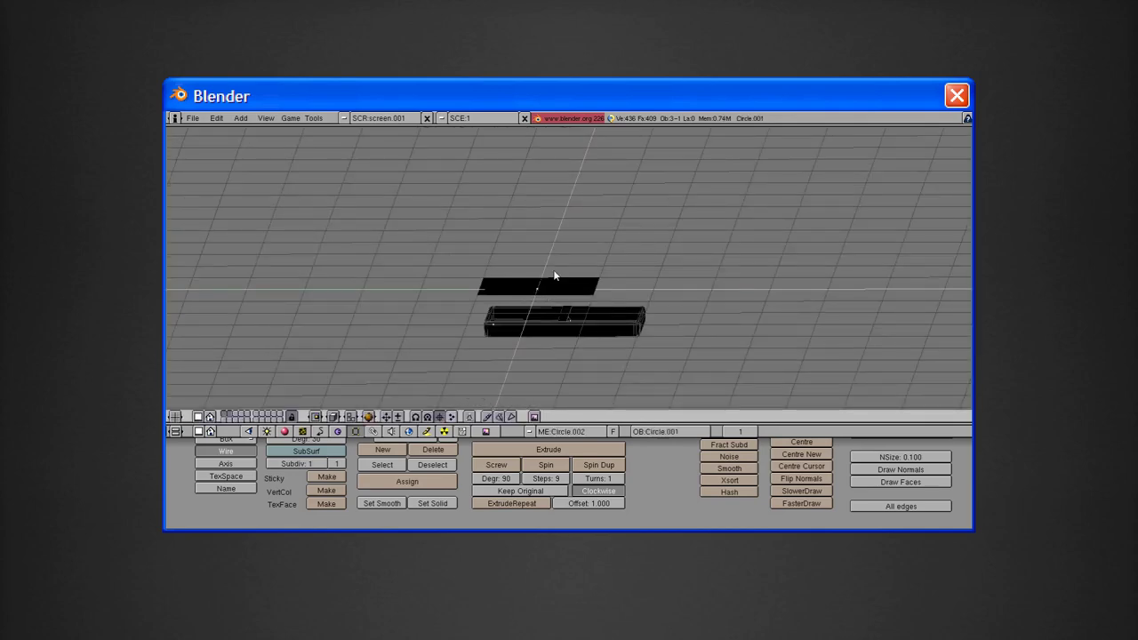
middle_drag(556, 275, 612, 389)
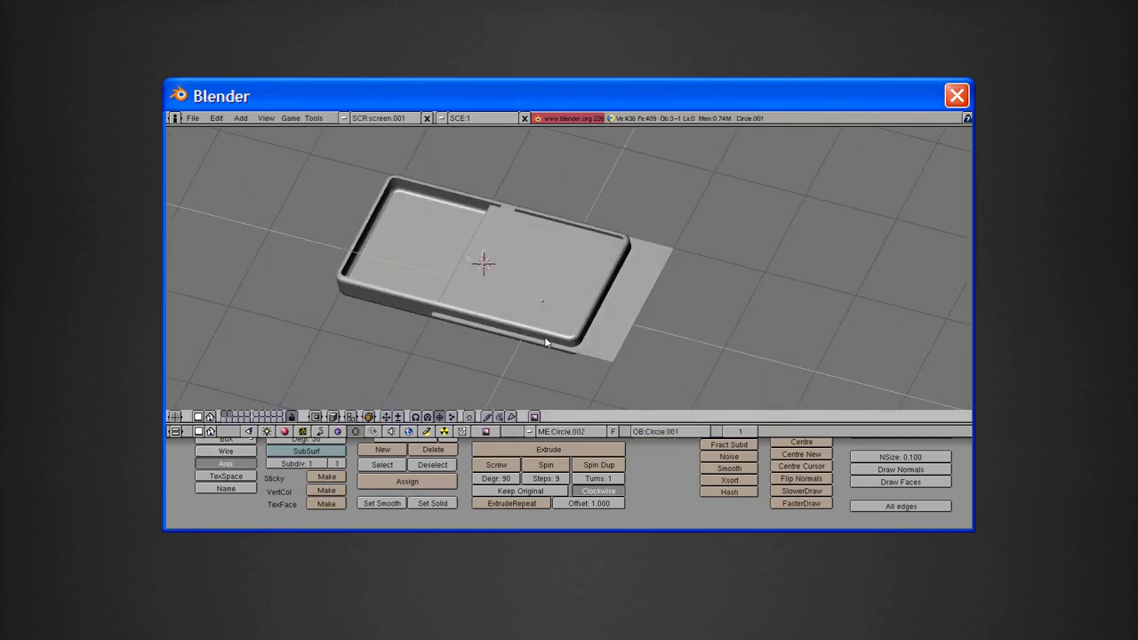
Give the tray Material.001 with colour R 0.890, G 0.755, B 0.665
mouse_move(545, 343)
middle_down()
mouse_move(609, 214)
mouse_move(648, 332)
mouse_move(612, 255)
middle_up()
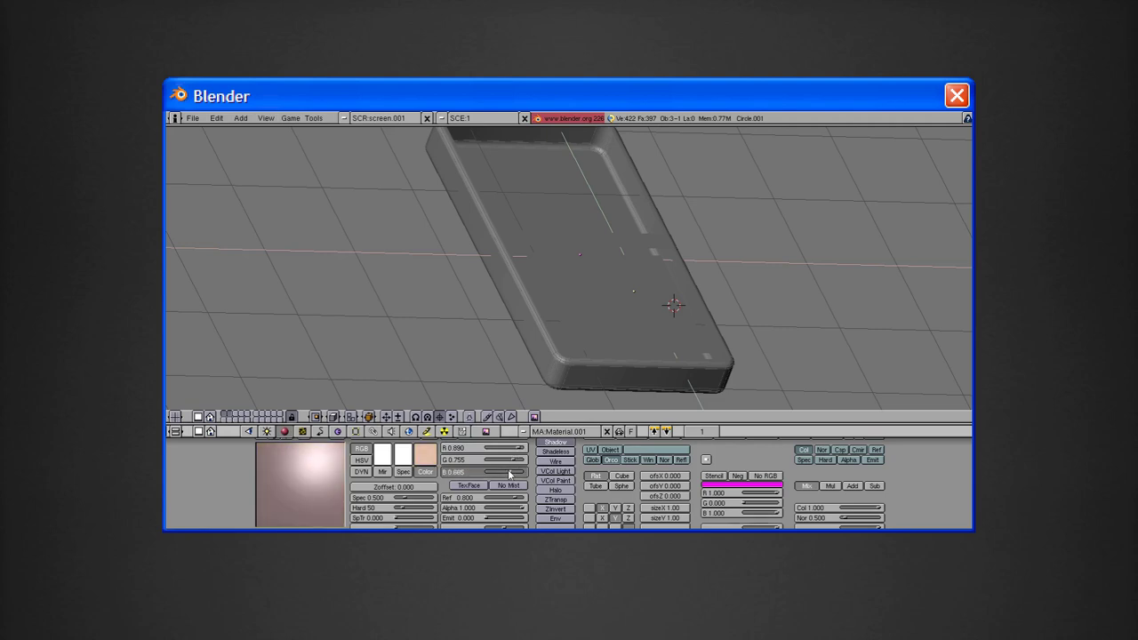
Enlarge the material settings panel and bring up the Add menu
ctrl+middle_drag(471, 508, 561, 468)
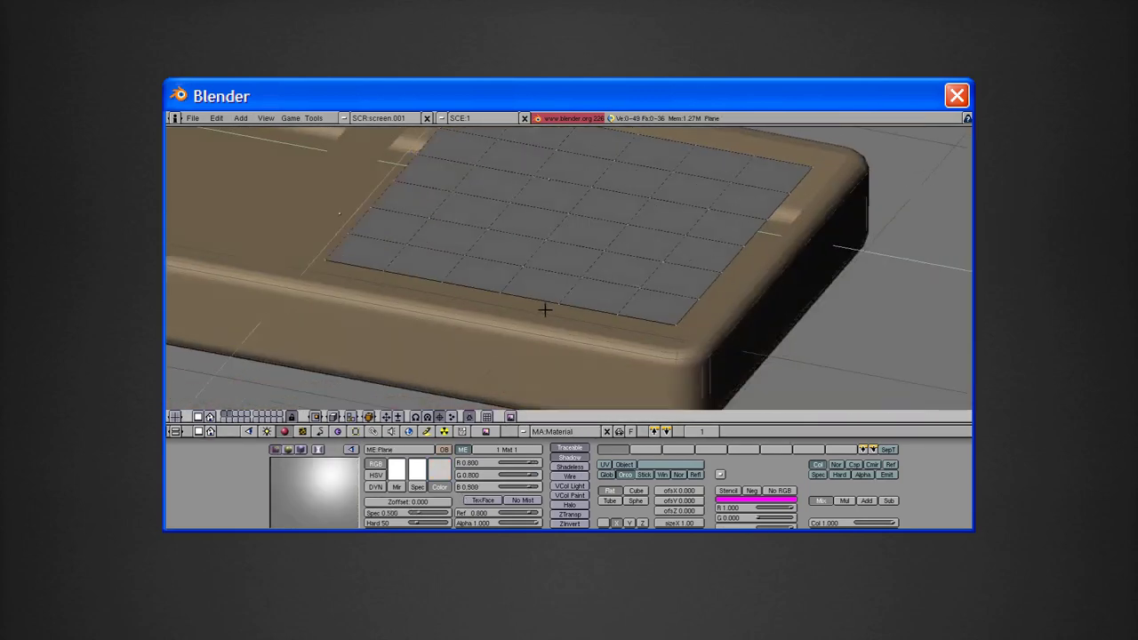
key(space)
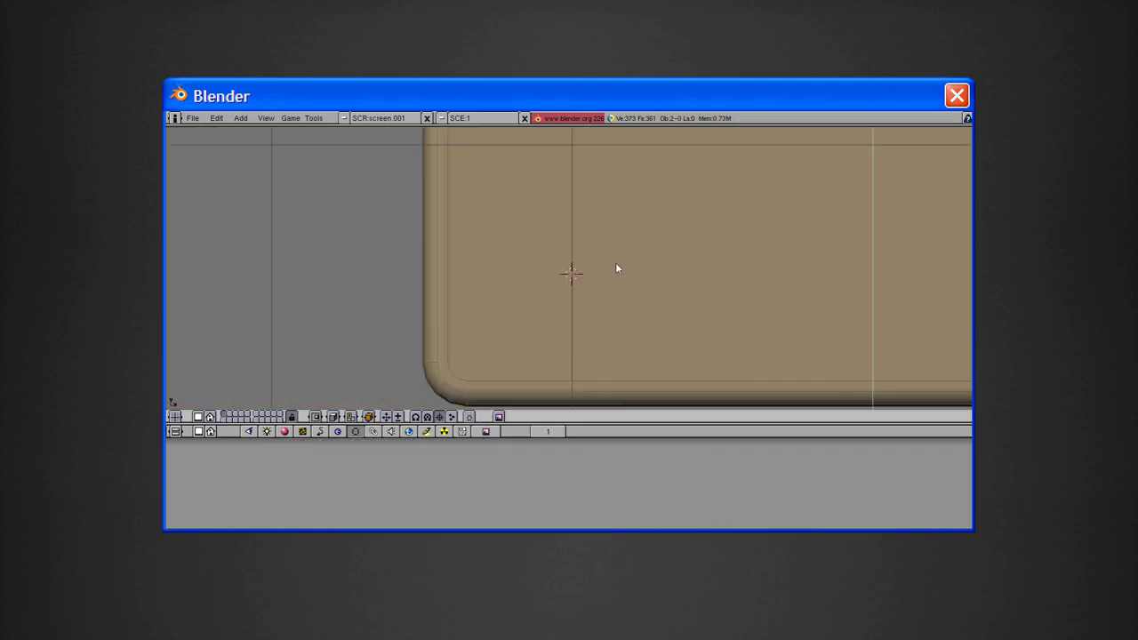
Add a cylinder mesh, then extrude its ring and scale it
key(space)
click(651, 304)
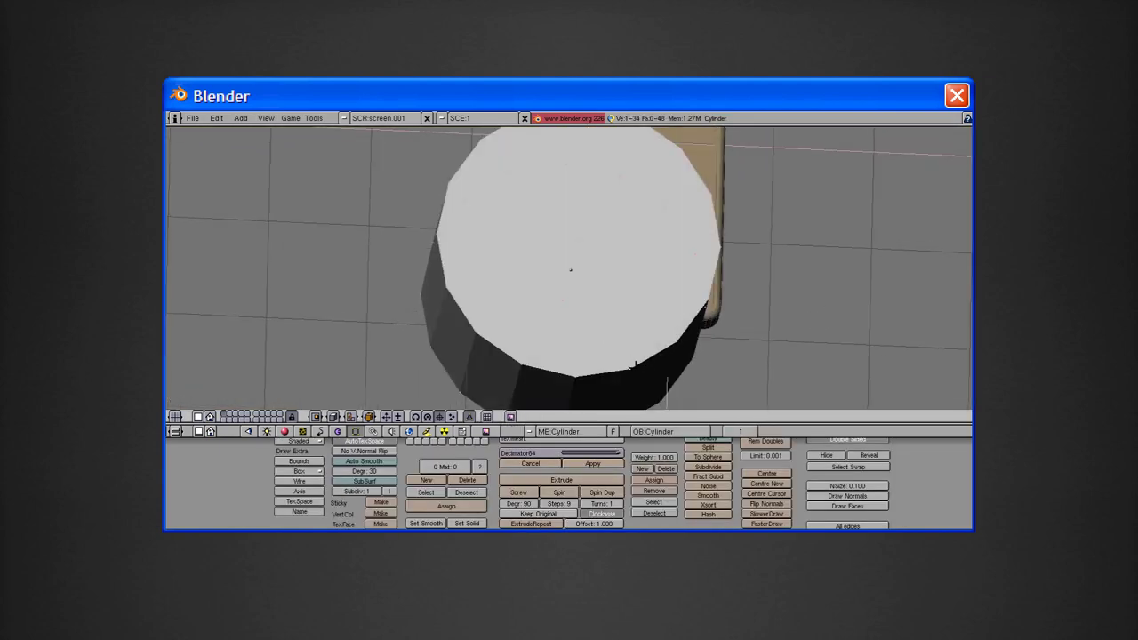
middle_drag(633, 364, 572, 295)
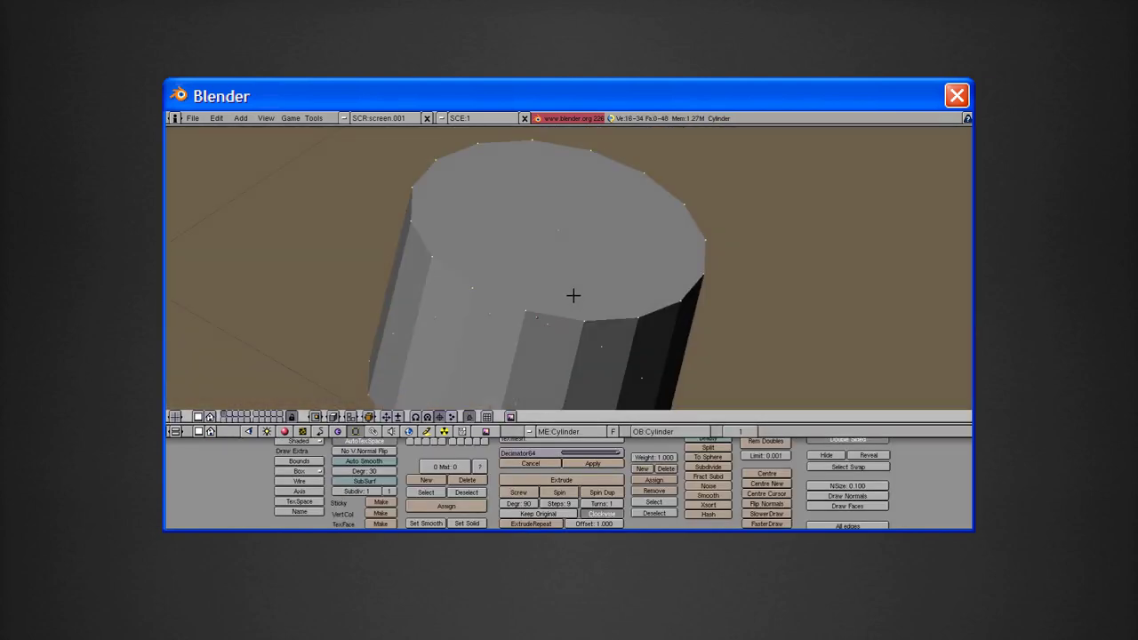
key(e)
key(Return)
key(s)
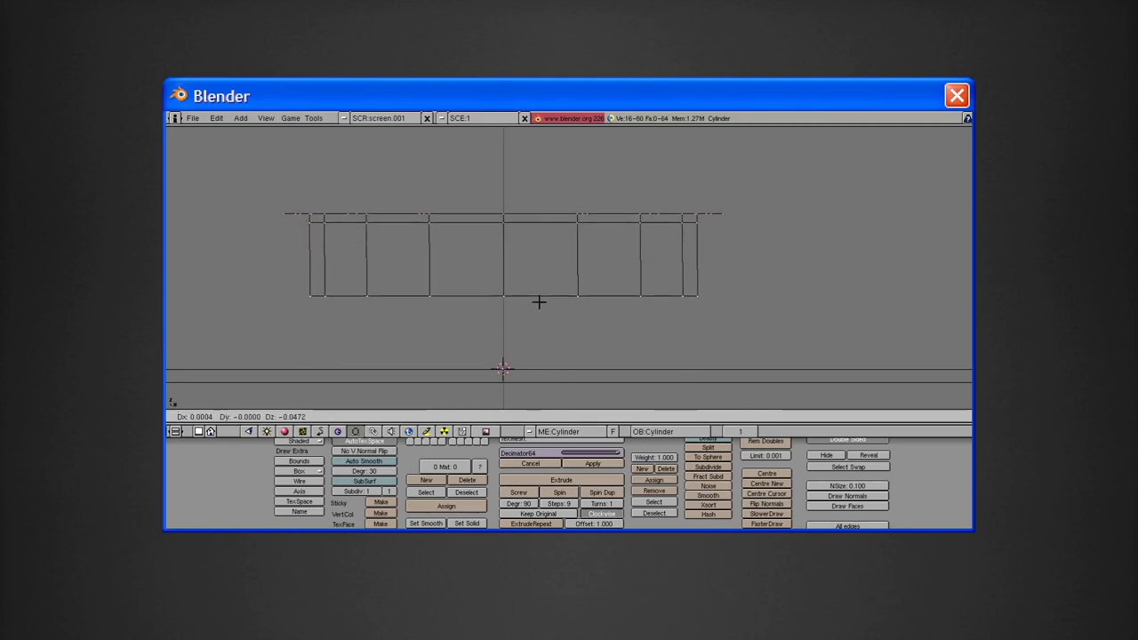
click(538, 302)
middle_drag(539, 302, 581, 323)
Extrude a second ring and lower the bottom vertices to hollow the pip cup
key(e)
key(Return)
key(s)
middle_drag(320, 183, 471, 264)
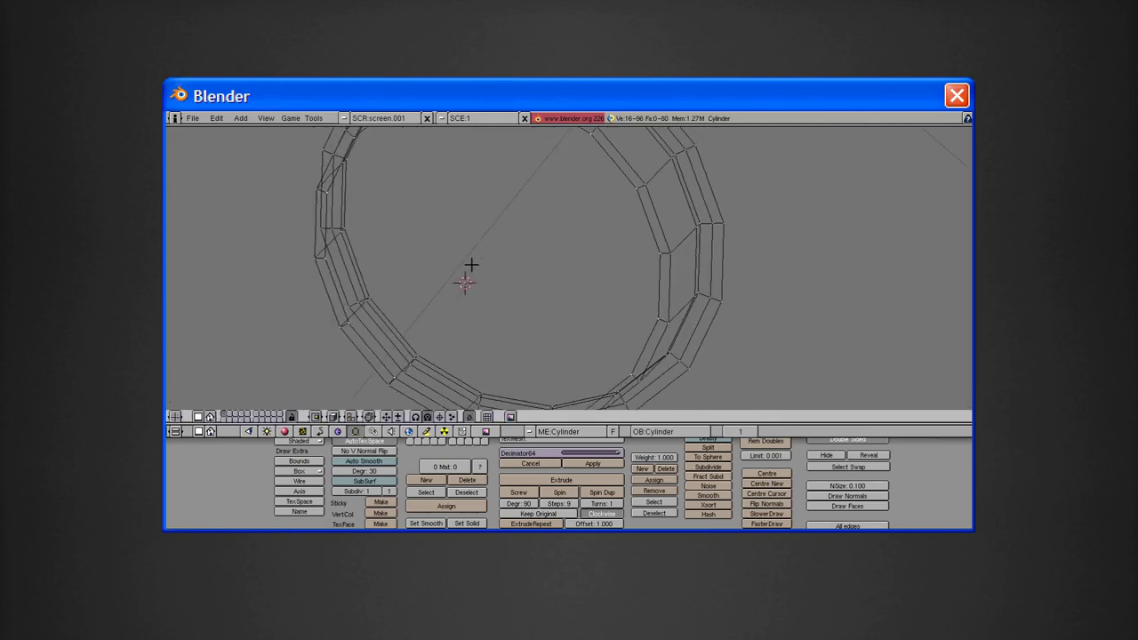
key(KP_1)
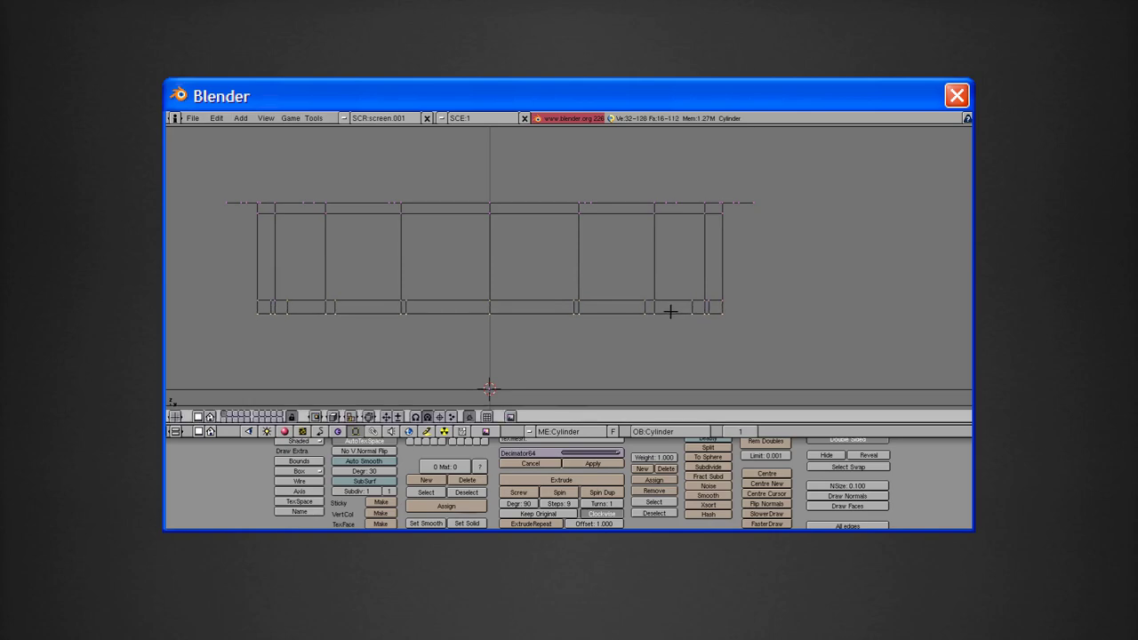
mouse_move(671, 311)
middle_down()
mouse_move(436, 221)
mouse_move(543, 243)
mouse_move(526, 297)
middle_up()
key(KP_1)
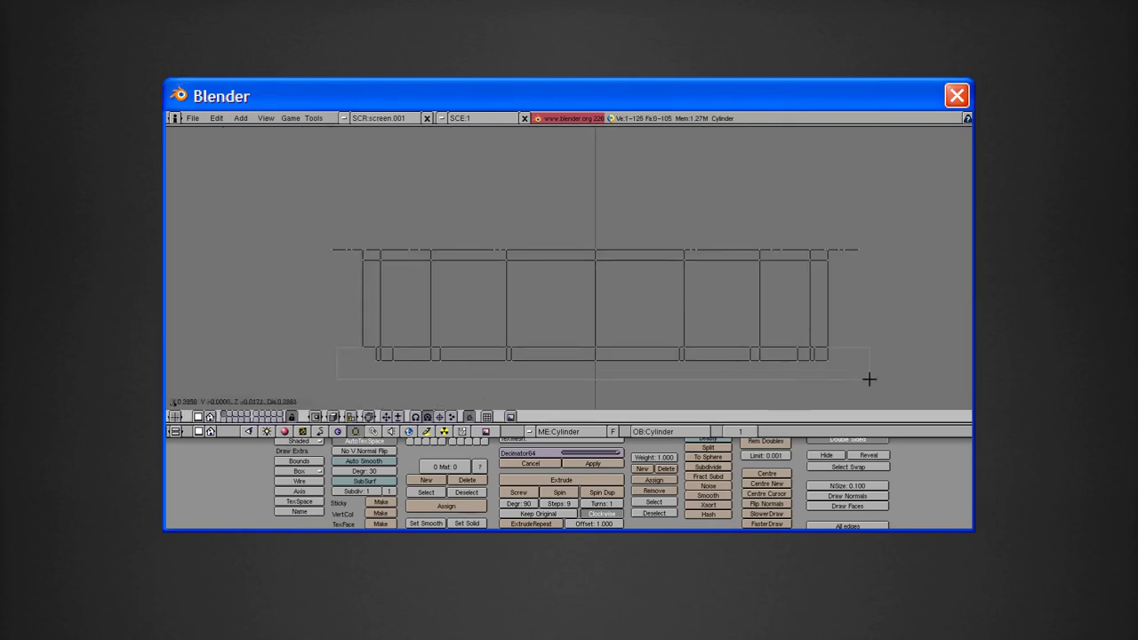
middle_drag(678, 301, 692, 311)
key(KP_1)
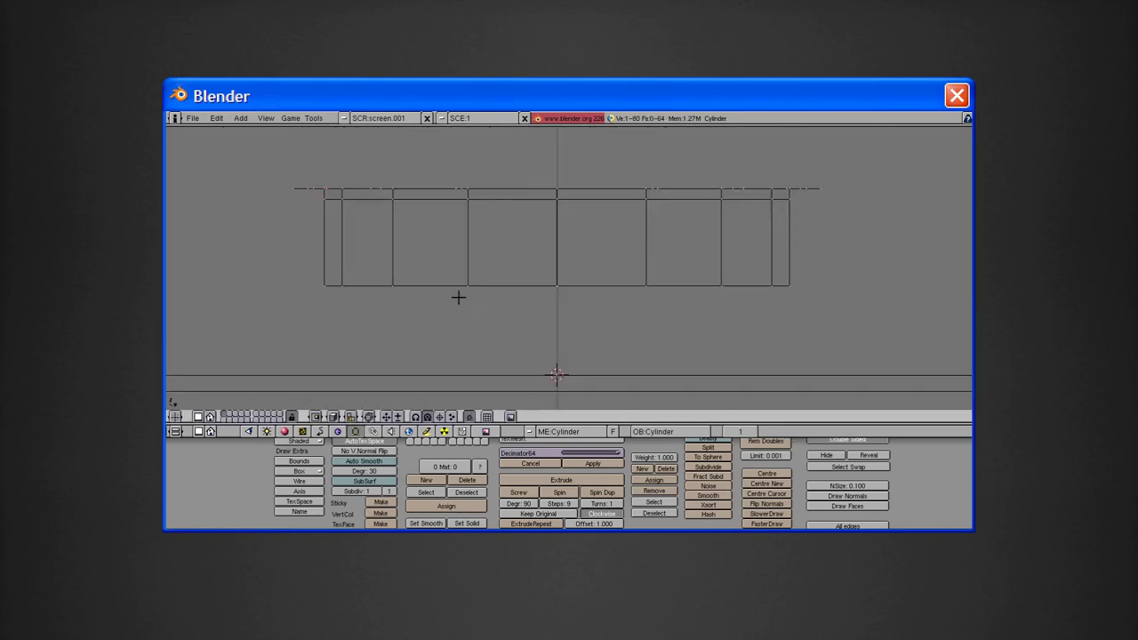
key(Escape)
key(KP_7)
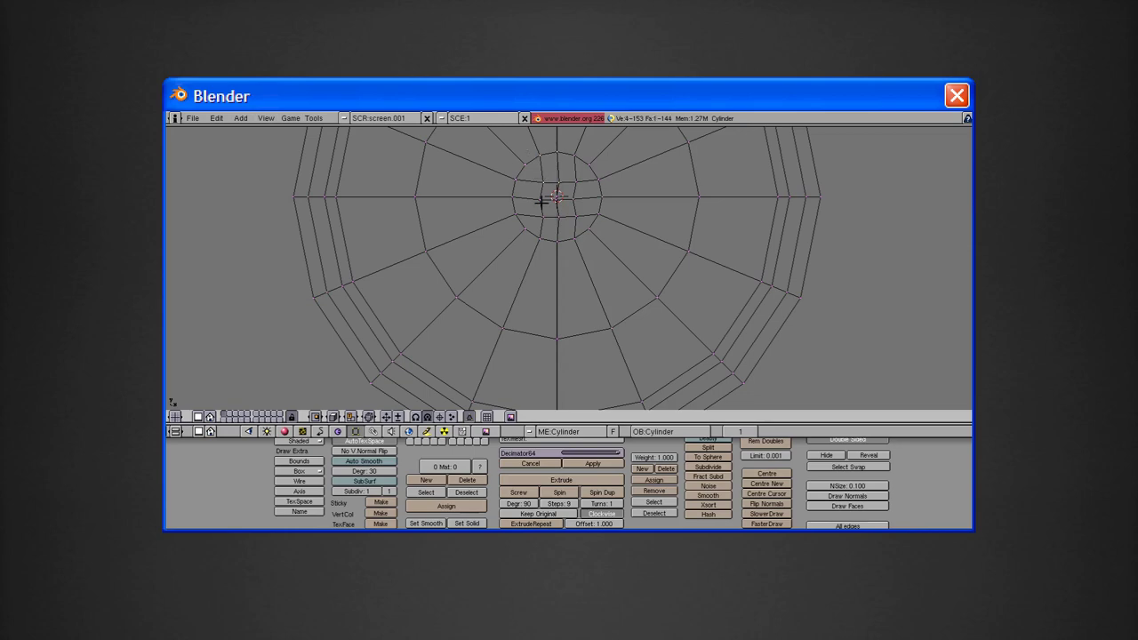
Inspect the hollow pip ring in the tray from top, front and angled views
middle_drag(564, 282, 754, 239)
scroll(535, 323, up, 5)
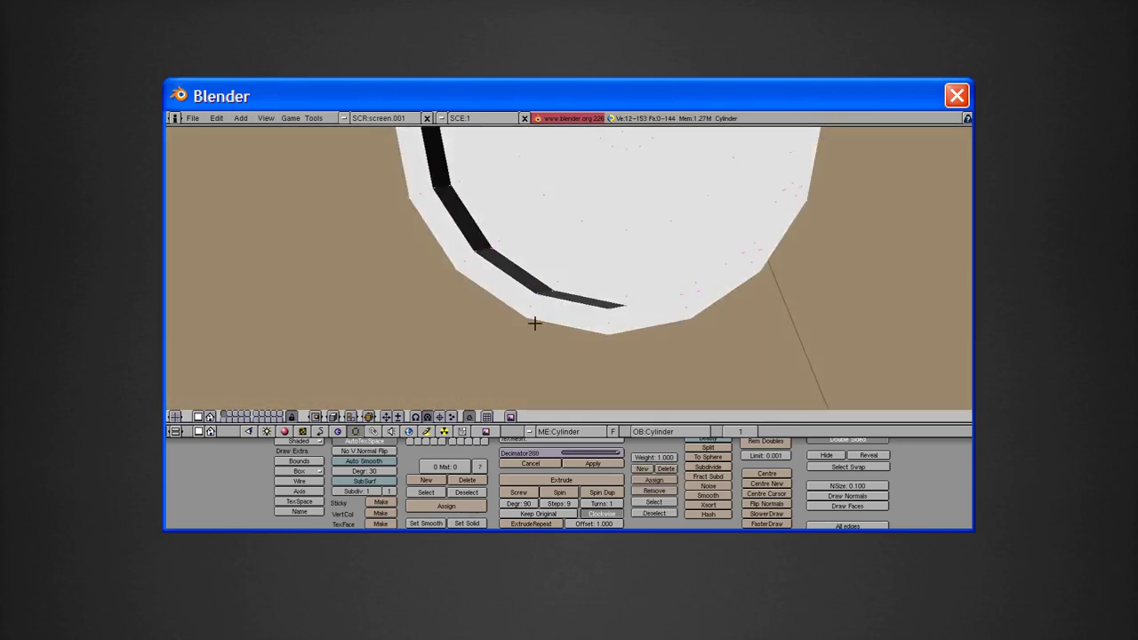
middle_drag(535, 322, 767, 208)
scroll(767, 208, down, 4)
mouse_move(632, 252)
middle_down()
mouse_move(465, 216)
mouse_move(473, 207)
middle_up()
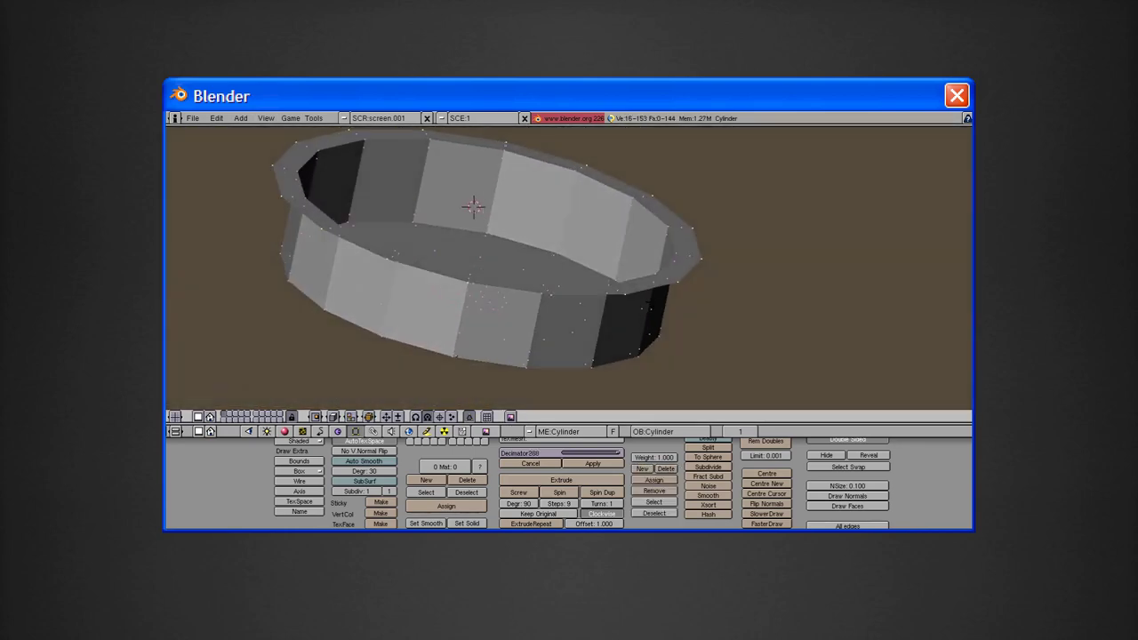
key(KP_1)
key(KP_7)
middle_drag(622, 266, 539, 312)
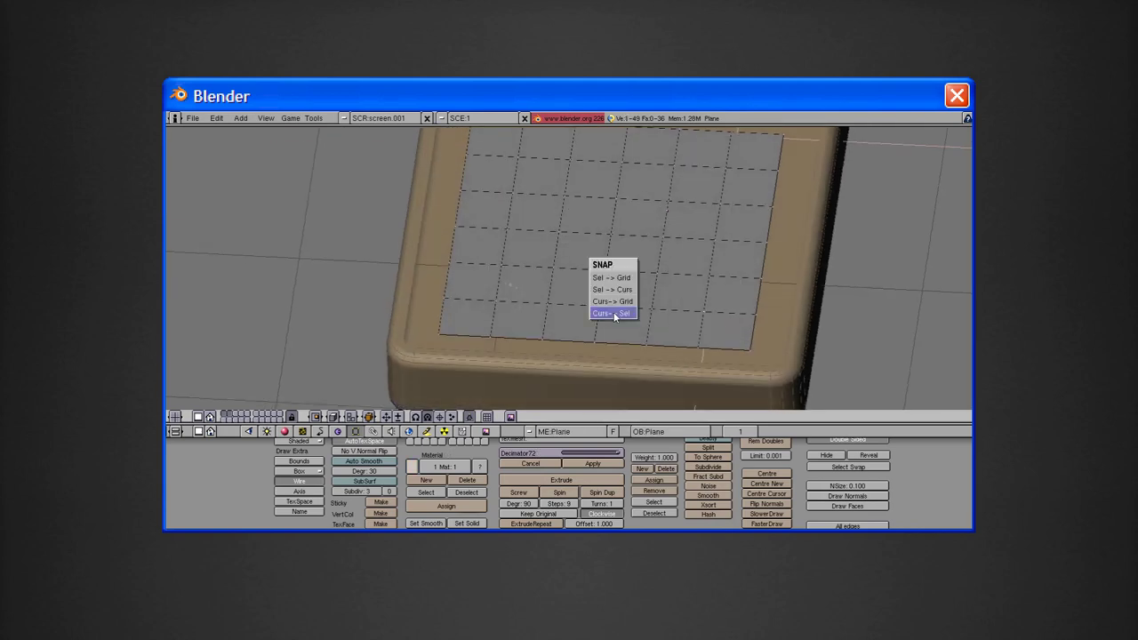
Duplicate the two pip circles with Shift+D to lay out pips across both domino halves
click(613, 314)
key(KP_7)
key(Tab)
middle_drag(610, 317, 521, 329)
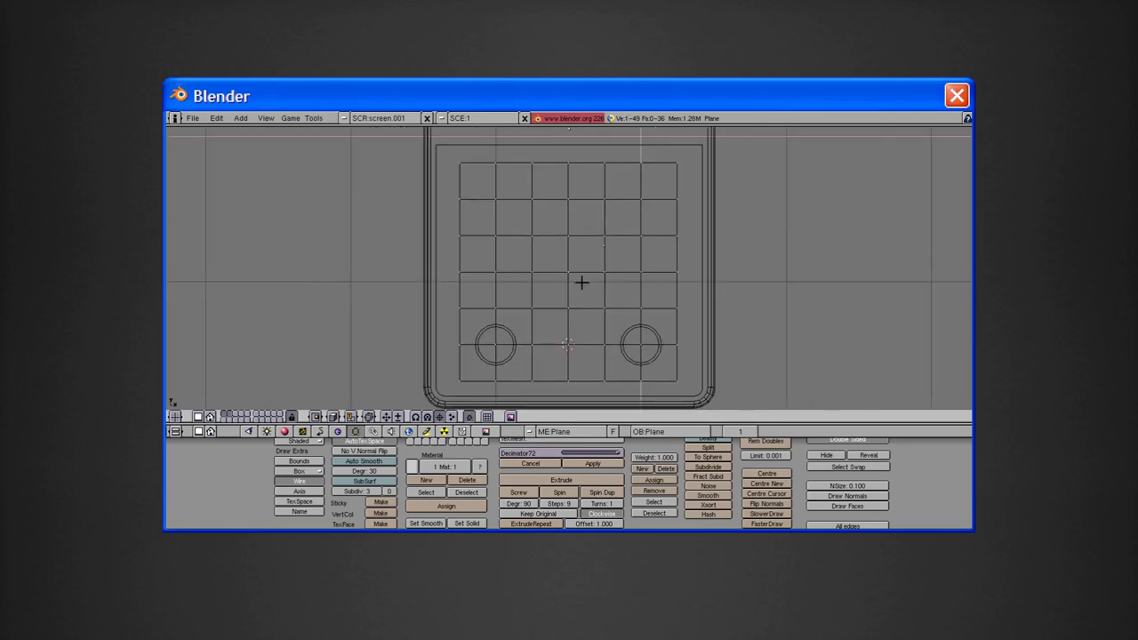
key(shift+d)
click(558, 224)
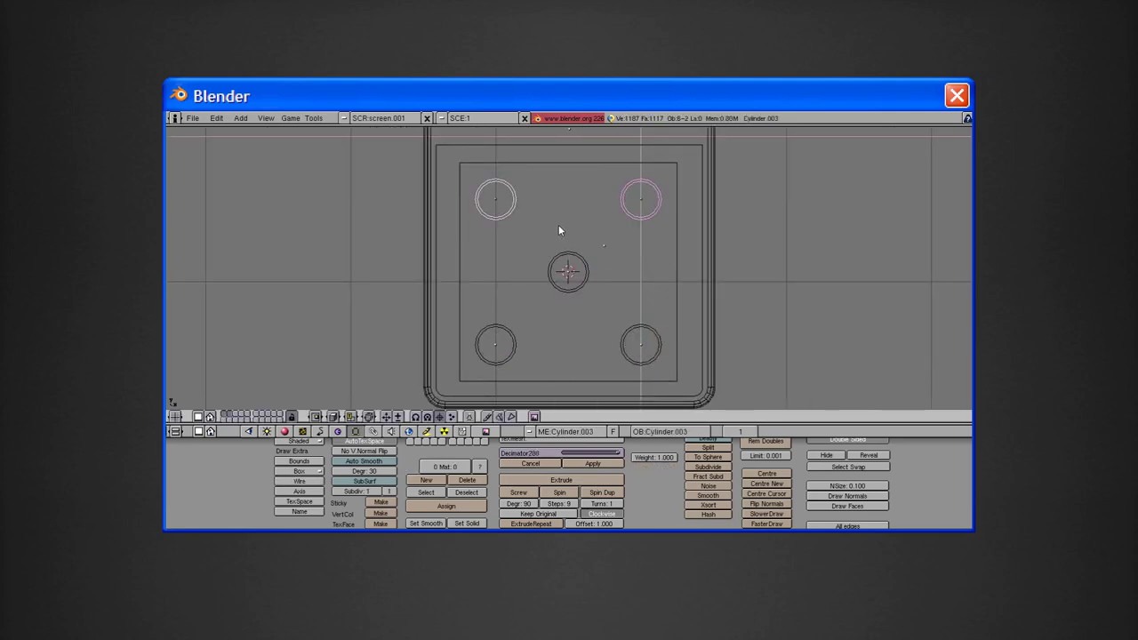
scroll(558, 224, down, 2)
middle_drag(589, 350, 590, 253)
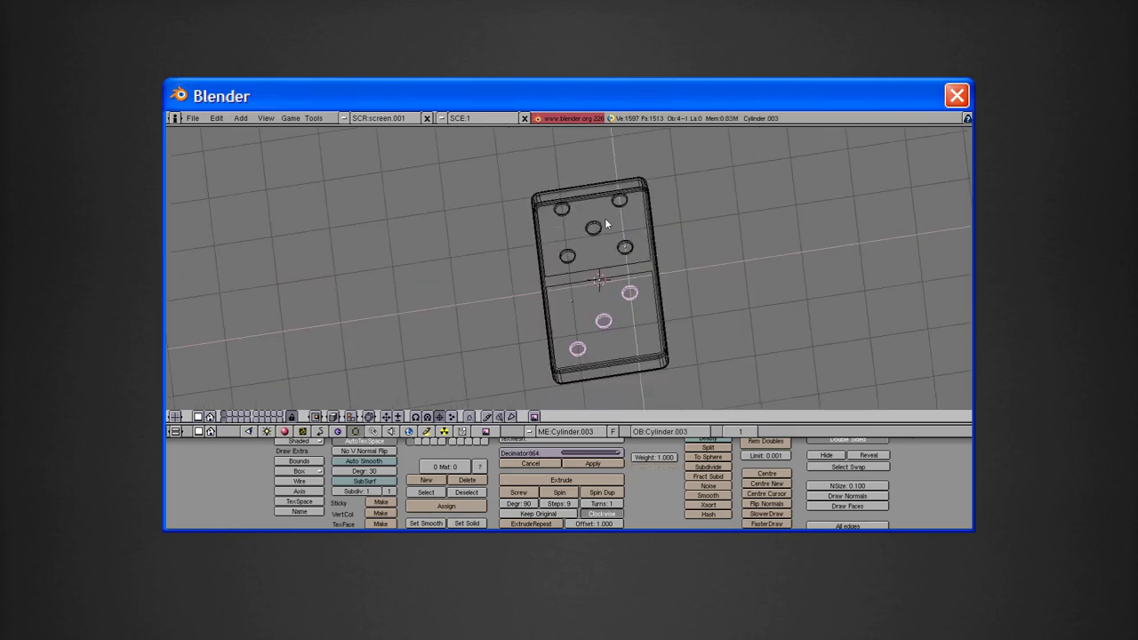
Change the pip material colour to red in the F5 material settings
middle_drag(546, 289, 684, 292)
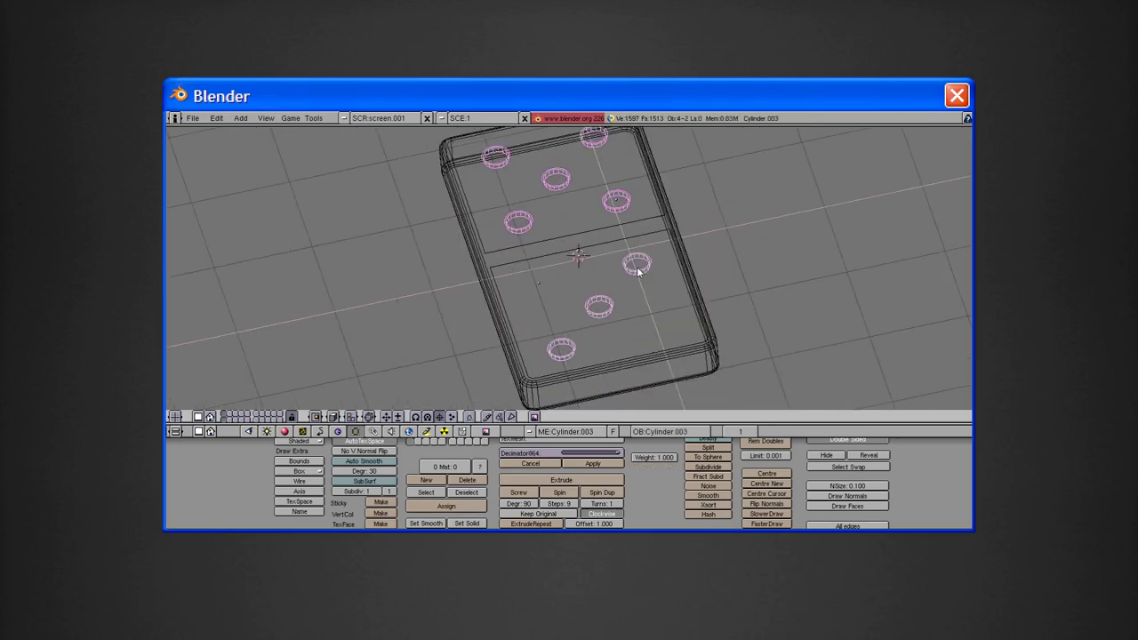
middle_drag(572, 278, 438, 450)
key(F5)
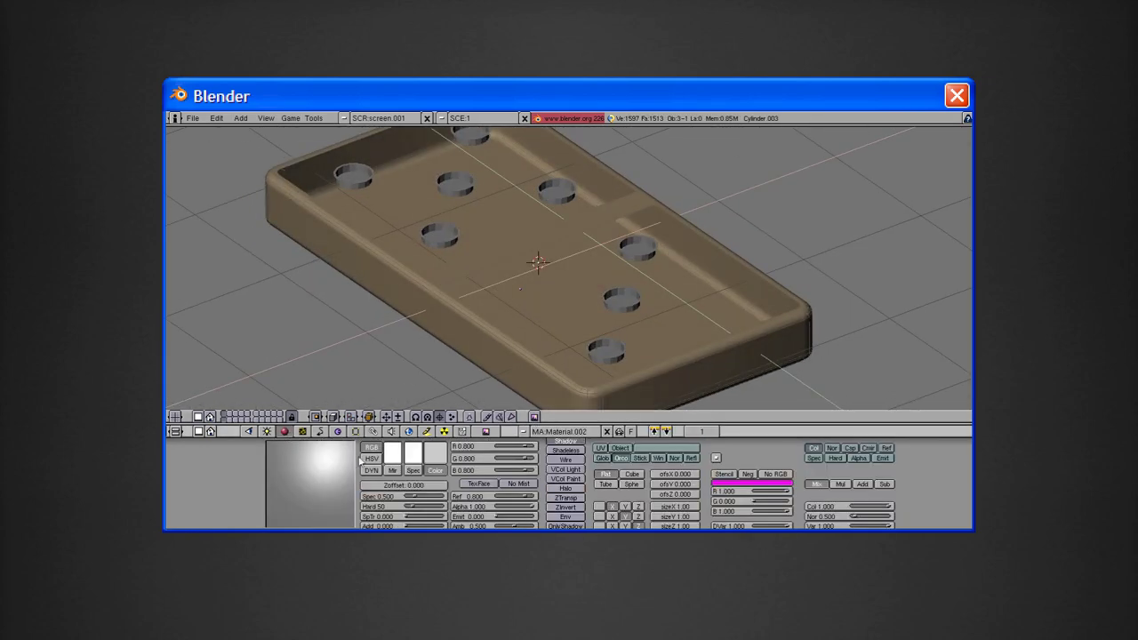
mouse_move(509, 469)
mouse_down()
mouse_move(458, 469)
mouse_move(528, 449)
mouse_up()
Select all the pip meshes and join them into one mesh with Ctrl+J
key(F9)
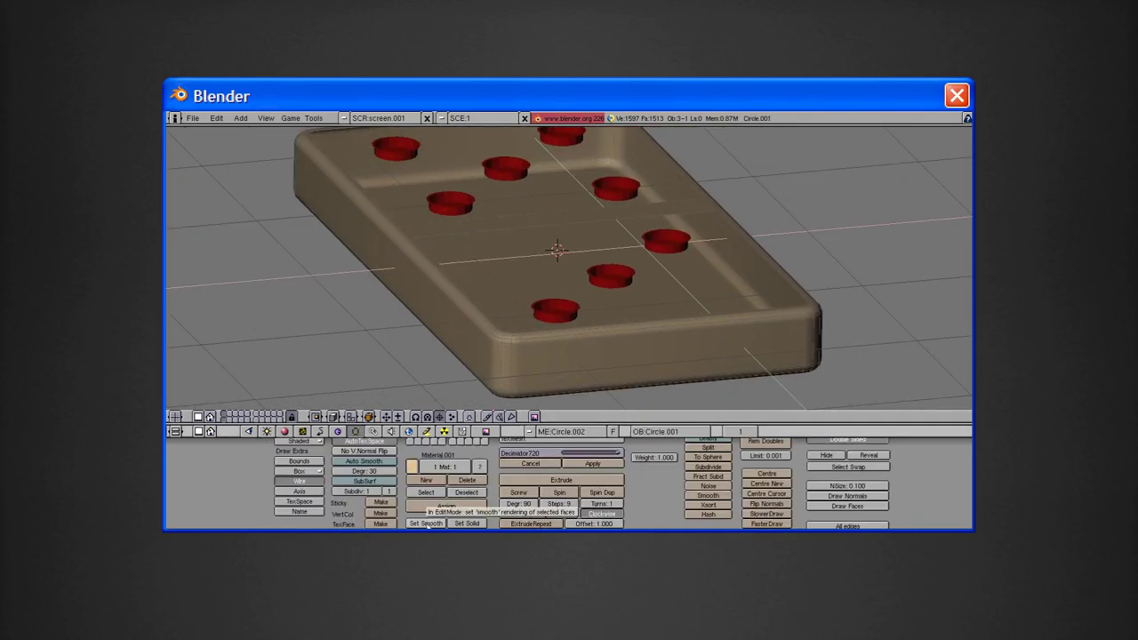
mouse_move(543, 322)
middle_down()
mouse_move(809, 308)
mouse_move(522, 391)
mouse_move(490, 305)
middle_up()
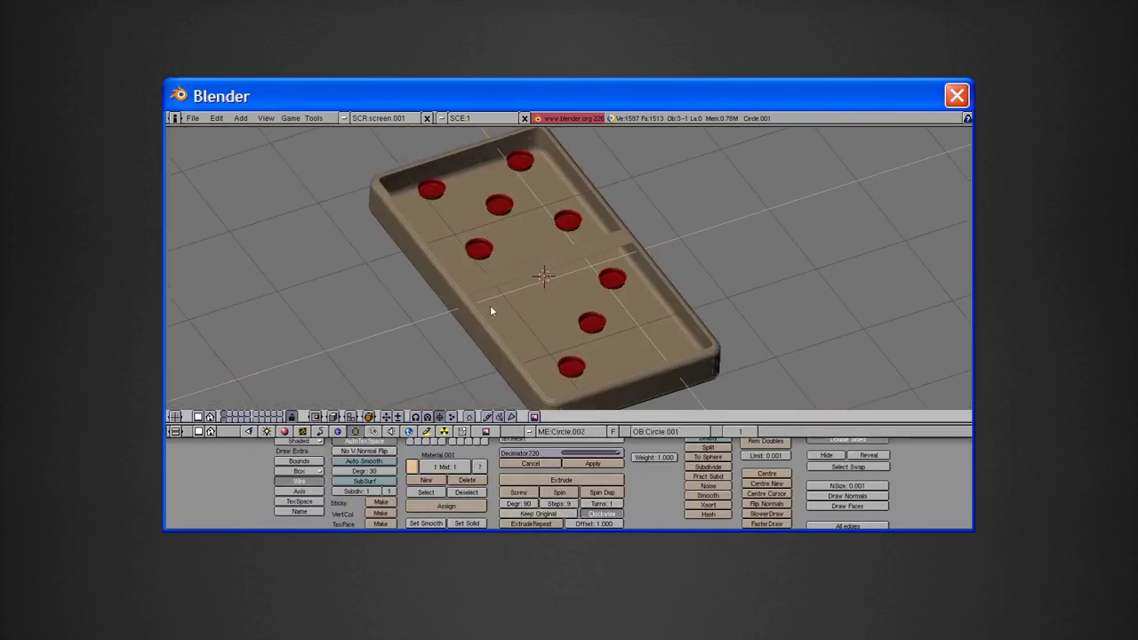
scroll(484, 284, up, 3)
key(z)
key(a)
key(ctrl+j)
click(433, 283)
Return to solid shading and enter Edit Mode on the joined mesh, viewing it from below
key(z)
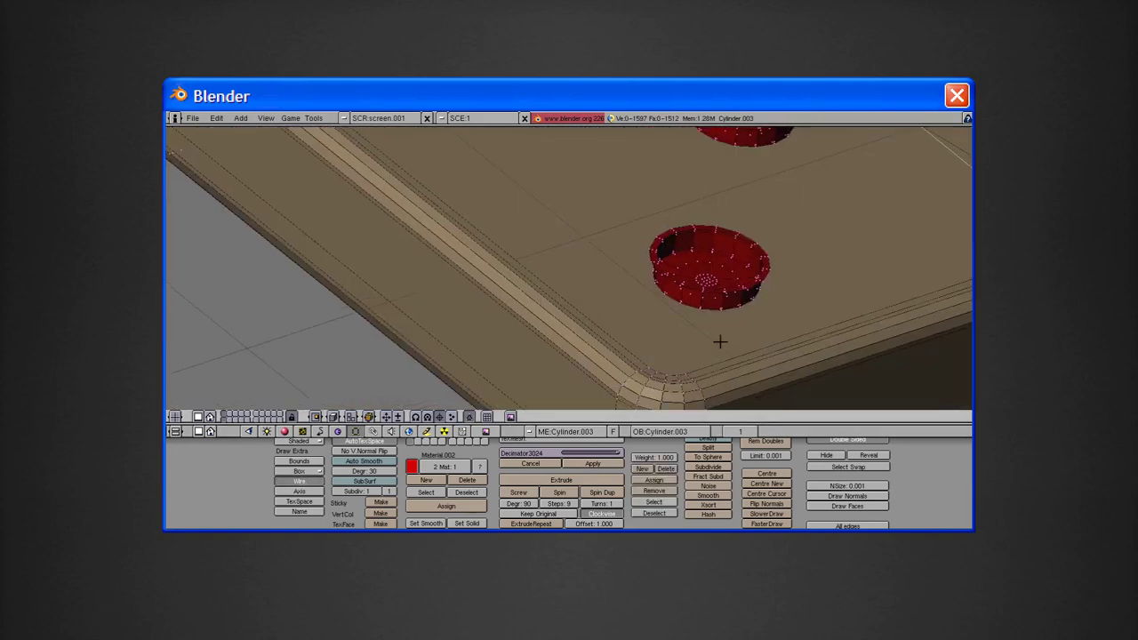
scroll(719, 338, up, 3)
scroll(599, 343, up, 3)
key(Tab)
mouse_move(605, 246)
middle_down()
mouse_move(599, 292)
mouse_move(522, 233)
mouse_move(614, 329)
mouse_move(495, 365)
middle_up()
scroll(599, 292, up, 3)
scroll(522, 233, up, 2)
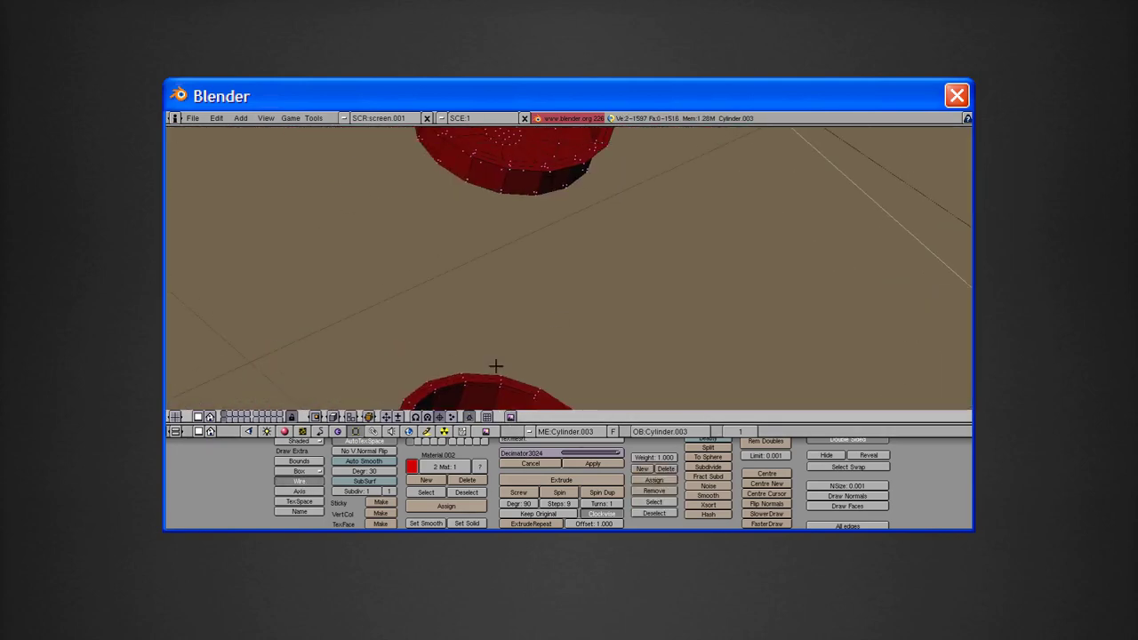
Orbit around the cylinder ends and red bar, zooming in on the red faces
mouse_move(491, 213)
middle_down()
mouse_move(503, 315)
mouse_move(666, 259)
middle_up()
mouse_move(365, 279)
middle_down()
mouse_move(562, 230)
mouse_move(623, 198)
mouse_move(599, 294)
mouse_move(401, 256)
middle_up()
scroll(462, 258, up, 3)
mouse_move(330, 336)
middle_down()
mouse_move(353, 258)
mouse_move(602, 251)
mouse_move(583, 281)
mouse_move(541, 198)
mouse_move(397, 315)
mouse_move(592, 243)
mouse_move(403, 309)
mouse_move(445, 267)
mouse_move(462, 280)
mouse_move(554, 285)
mouse_move(405, 399)
mouse_move(592, 244)
mouse_move(501, 232)
mouse_move(452, 381)
mouse_move(517, 272)
mouse_move(508, 320)
mouse_move(648, 169)
mouse_move(676, 278)
mouse_move(549, 293)
mouse_move(625, 187)
mouse_move(696, 244)
mouse_move(631, 292)
mouse_move(517, 341)
mouse_move(663, 393)
mouse_move(694, 210)
mouse_move(518, 204)
middle_up()
mouse_move(765, 244)
middle_down()
mouse_move(504, 272)
mouse_move(590, 259)
mouse_move(584, 345)
mouse_move(635, 376)
mouse_move(709, 281)
mouse_move(566, 336)
mouse_move(743, 148)
mouse_move(569, 381)
mouse_move(548, 308)
mouse_move(481, 171)
mouse_move(876, 198)
mouse_move(339, 282)
middle_up()
mouse_move(481, 282)
middle_down()
mouse_move(617, 218)
mouse_move(185, 328)
middle_up()
mouse_move(763, 235)
middle_down()
mouse_move(671, 247)
mouse_move(594, 190)
mouse_move(609, 269)
mouse_move(261, 315)
mouse_move(419, 251)
mouse_move(800, 251)
mouse_move(605, 315)
mouse_move(572, 341)
mouse_move(445, 243)
mouse_move(617, 243)
mouse_move(579, 359)
mouse_move(563, 239)
mouse_move(643, 354)
mouse_move(782, 350)
mouse_move(691, 338)
mouse_move(569, 356)
mouse_move(533, 320)
mouse_move(569, 356)
middle_up()
In Edit Mode, zoom in on a pip hole and select the edge loop around it
scroll(569, 355, up, 4)
key(Tab)
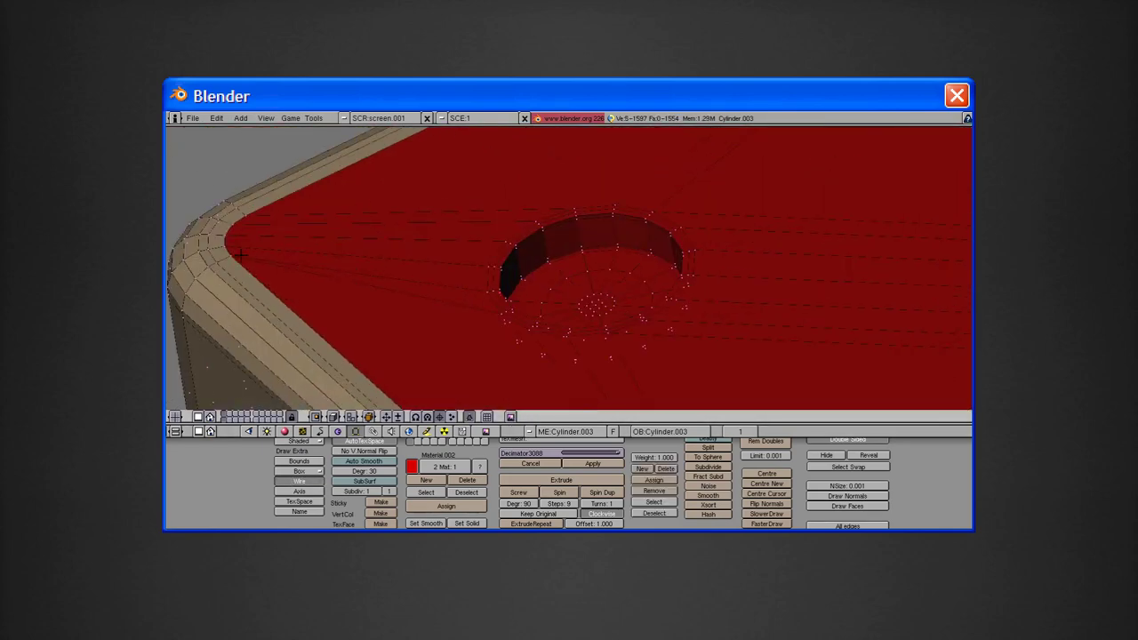
mouse_move(490, 318)
middle_down()
mouse_move(578, 267)
mouse_move(668, 181)
middle_up()
scroll(668, 181, up, 3)
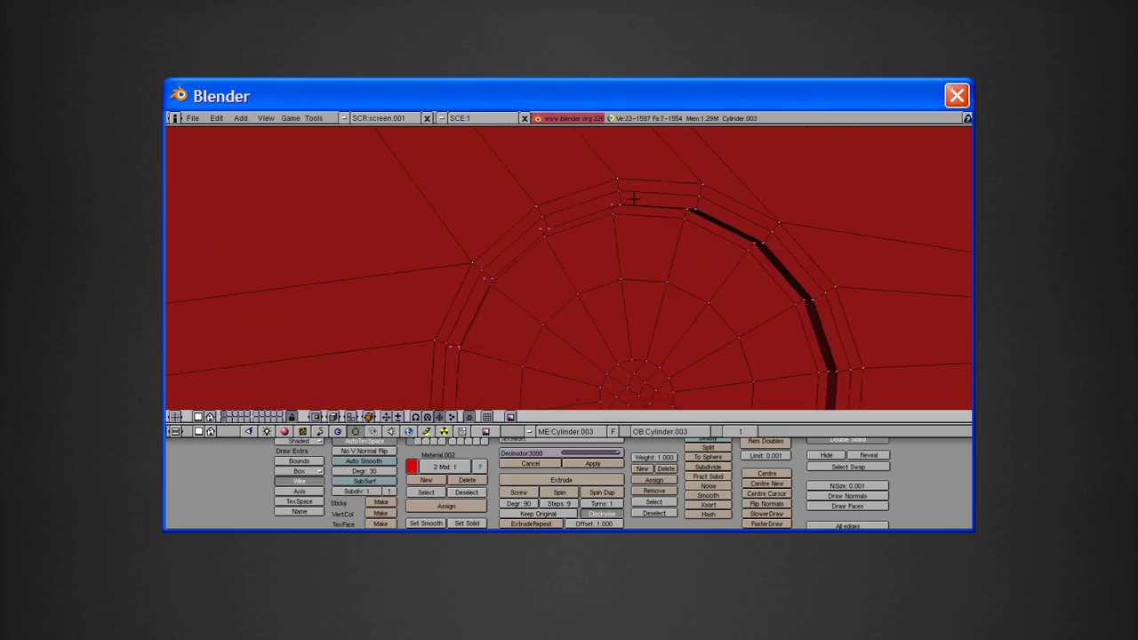
scroll(571, 332, down, 5)
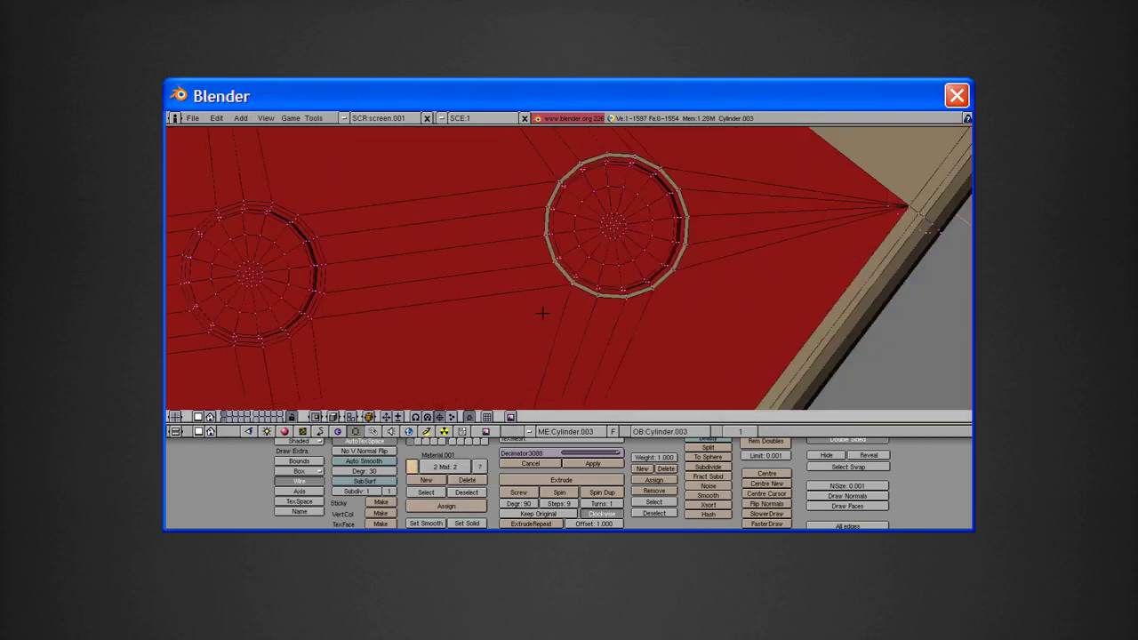
middle_drag(539, 315, 558, 324)
scroll(558, 323, up, 3)
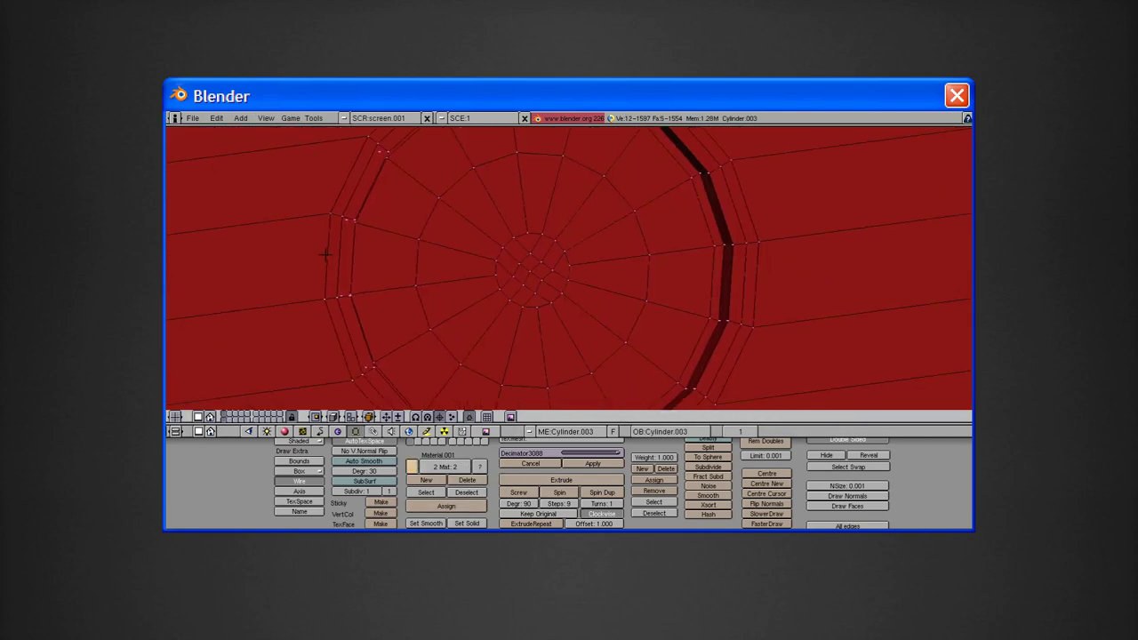
scroll(662, 331, down, 3)
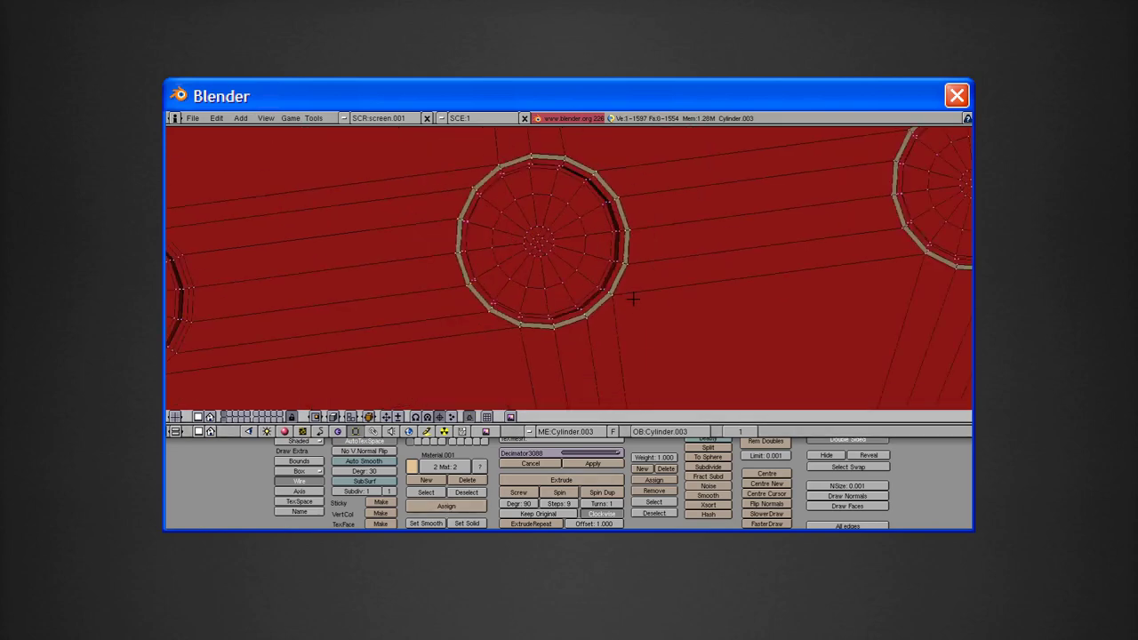
scroll(632, 295, up, 3)
middle_drag(600, 305, 405, 328)
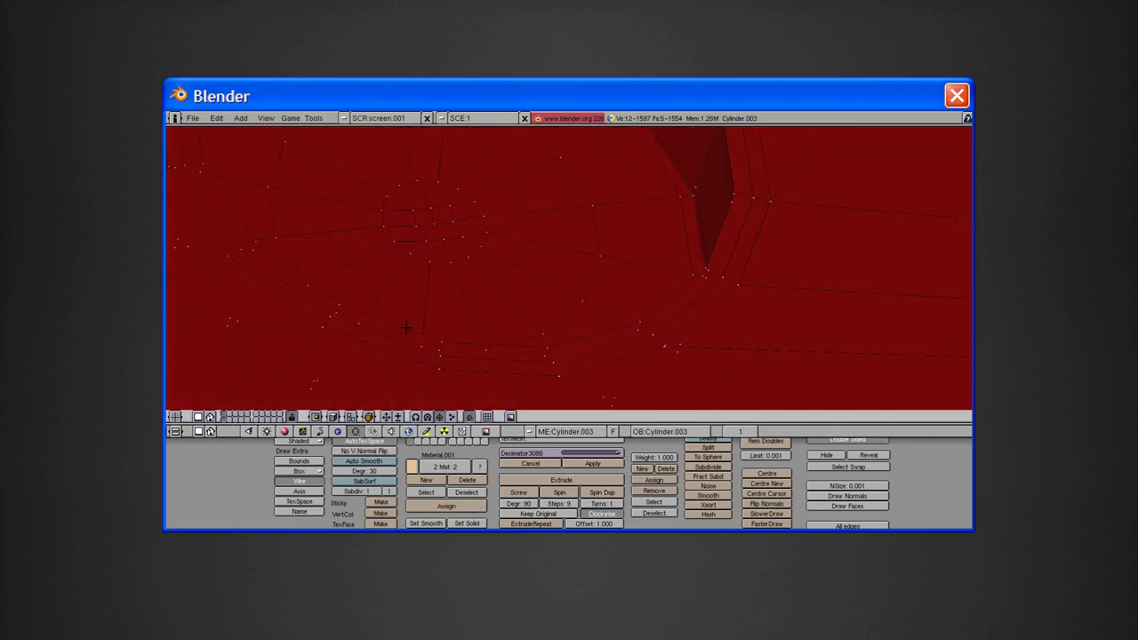
alt+right_click(376, 235)
From the top view, add more rim faces around the pip ring to the selection
key(KP_7)
scroll(587, 214, up, 2)
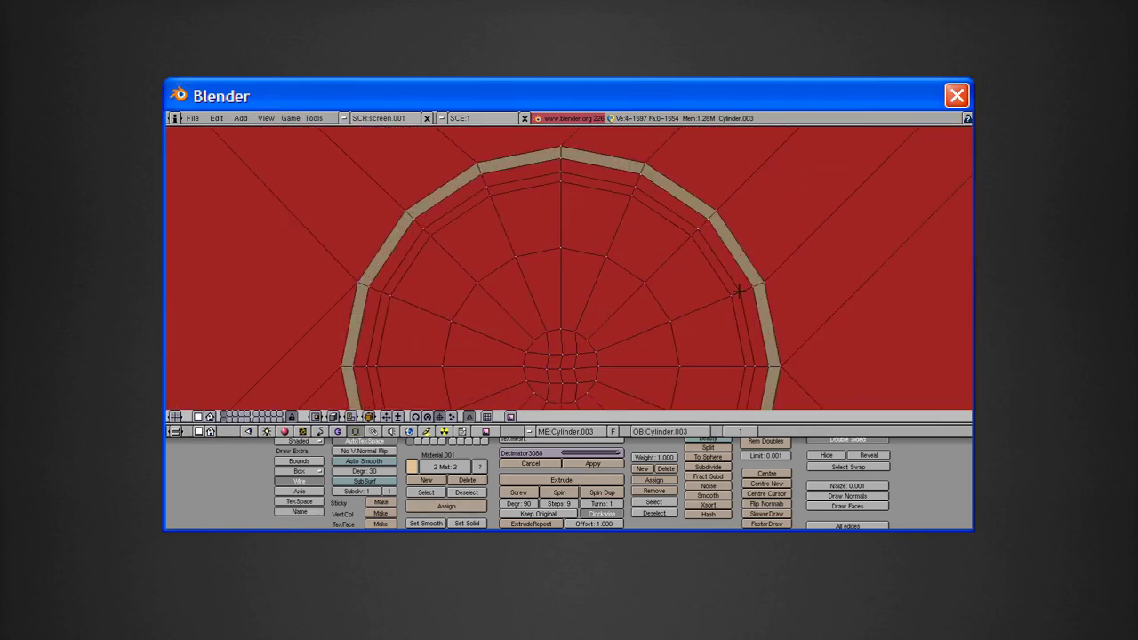
shift+middle_drag(739, 292, 622, 222)
scroll(481, 214, up, 1)
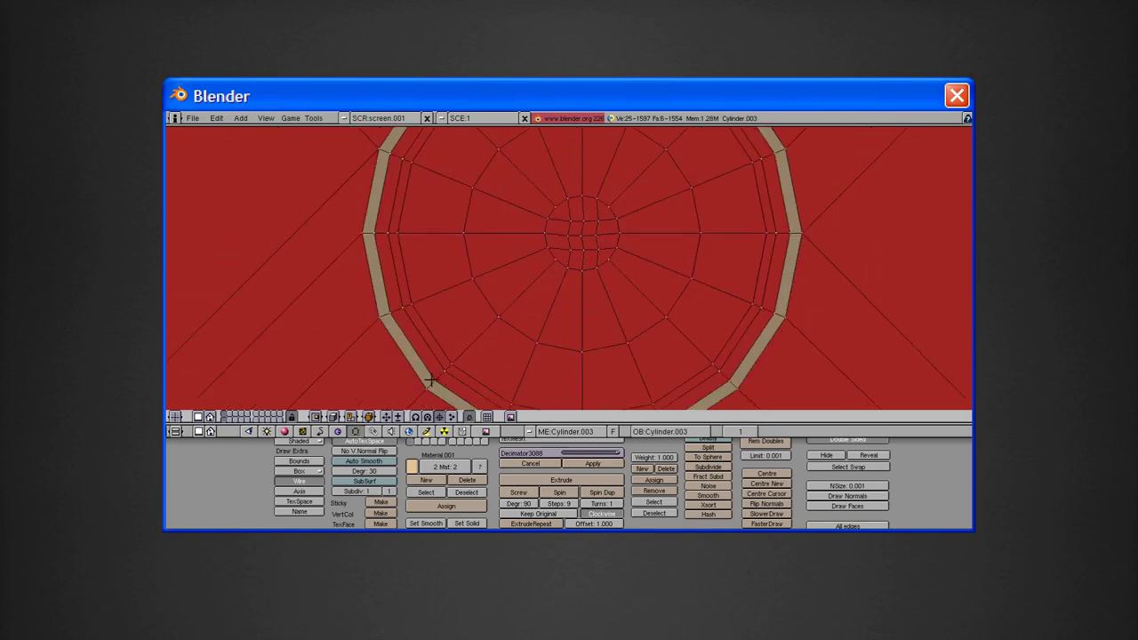
shift+middle_drag(345, 358, 704, 256)
alt+shift+right_click(585, 173)
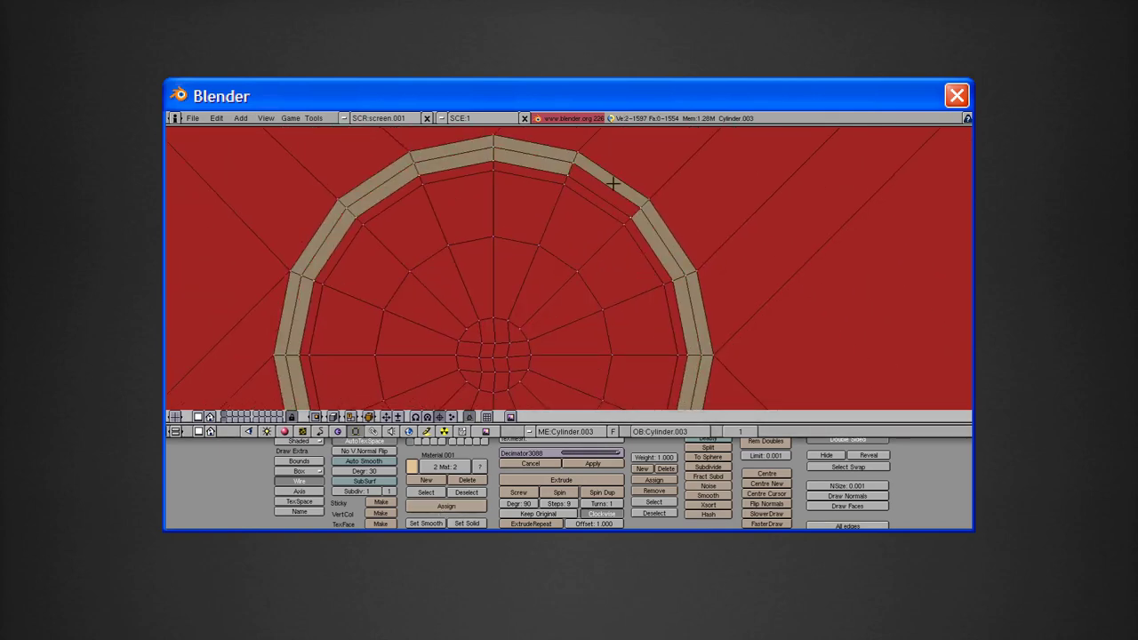
Check the selected pip ring from above, toggling Edit Mode to compare
scroll(577, 166, down, 3)
middle_drag(578, 167, 724, 221)
scroll(757, 349, up, 5)
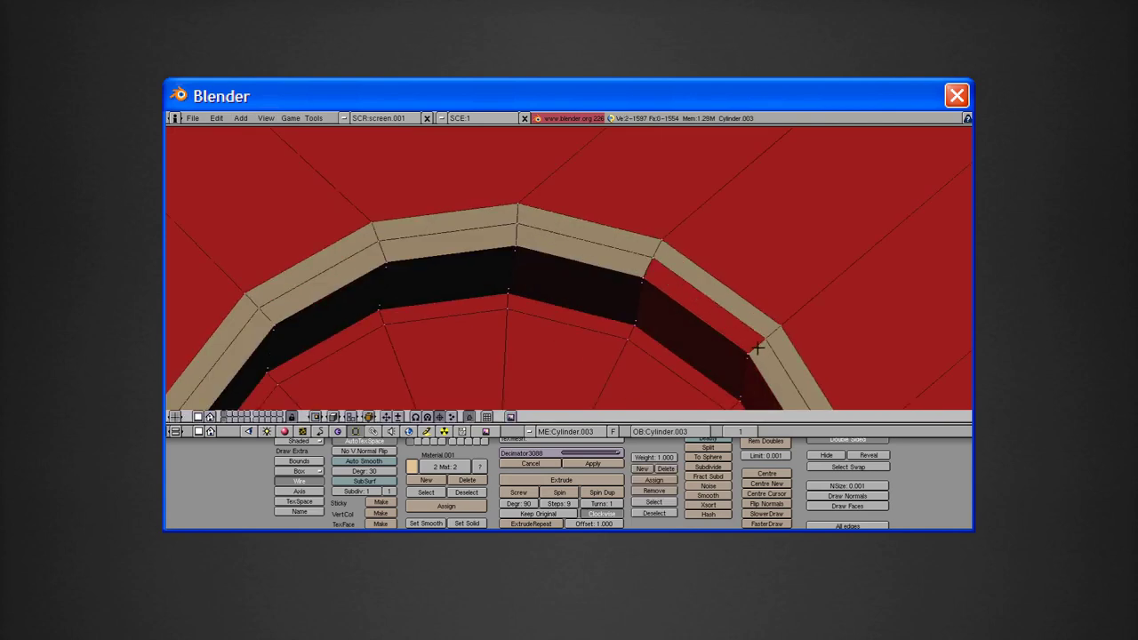
scroll(659, 248, down, 5)
middle_drag(658, 248, 548, 307)
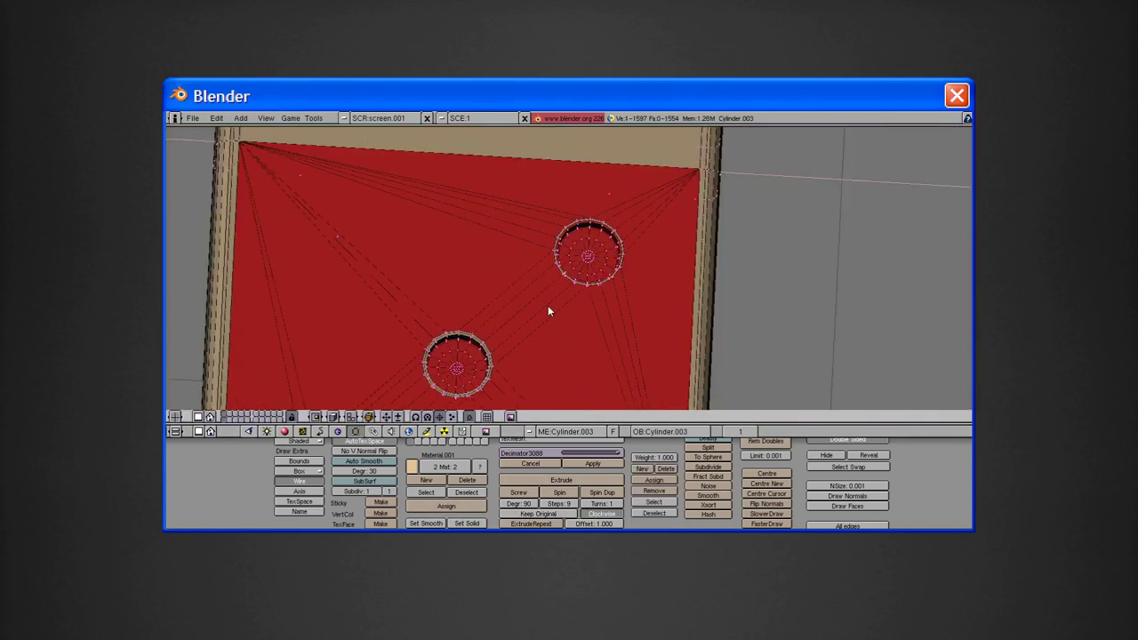
key(KP_7)
scroll(718, 317, up, 5)
scroll(718, 317, down, 5)
scroll(752, 271, up, 5)
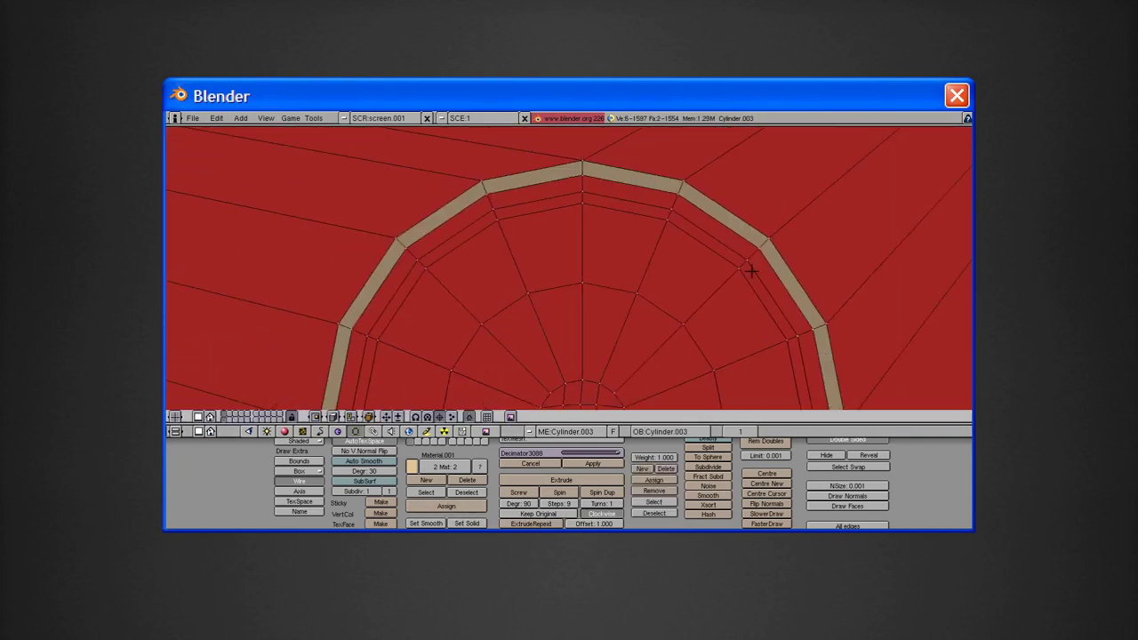
mouse_move(412, 261)
shift+middle_down()
mouse_move(459, 237)
mouse_move(589, 311)
mouse_move(798, 317)
shift+middle_up()
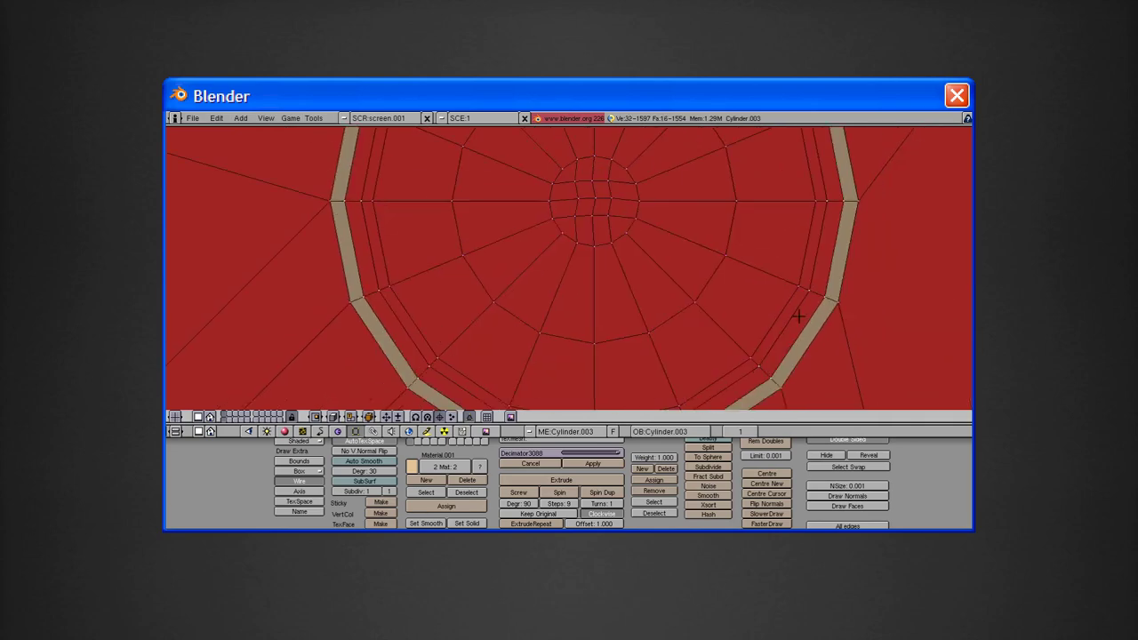
key(Tab)
scroll(496, 332, down, 5)
key(Tab)
scroll(498, 331, up, 5)
middle_drag(628, 290, 569, 293)
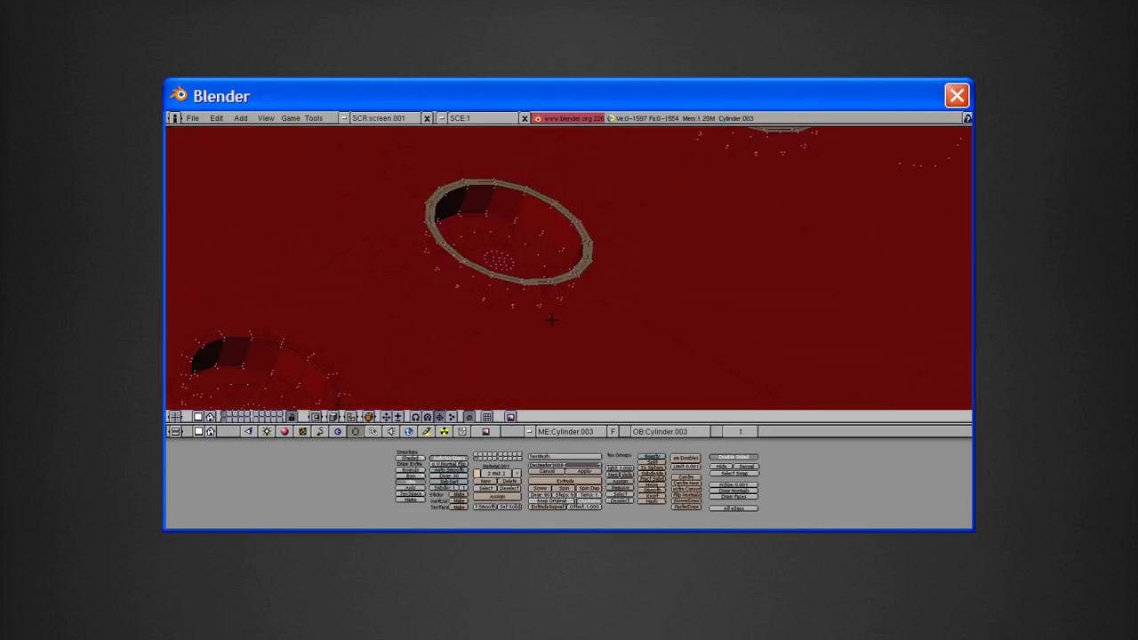
From the top view, select a starting point on the pip cup's rim
key(KP_7)
scroll(568, 292, up, 3)
key(F9)
right_click(563, 183)
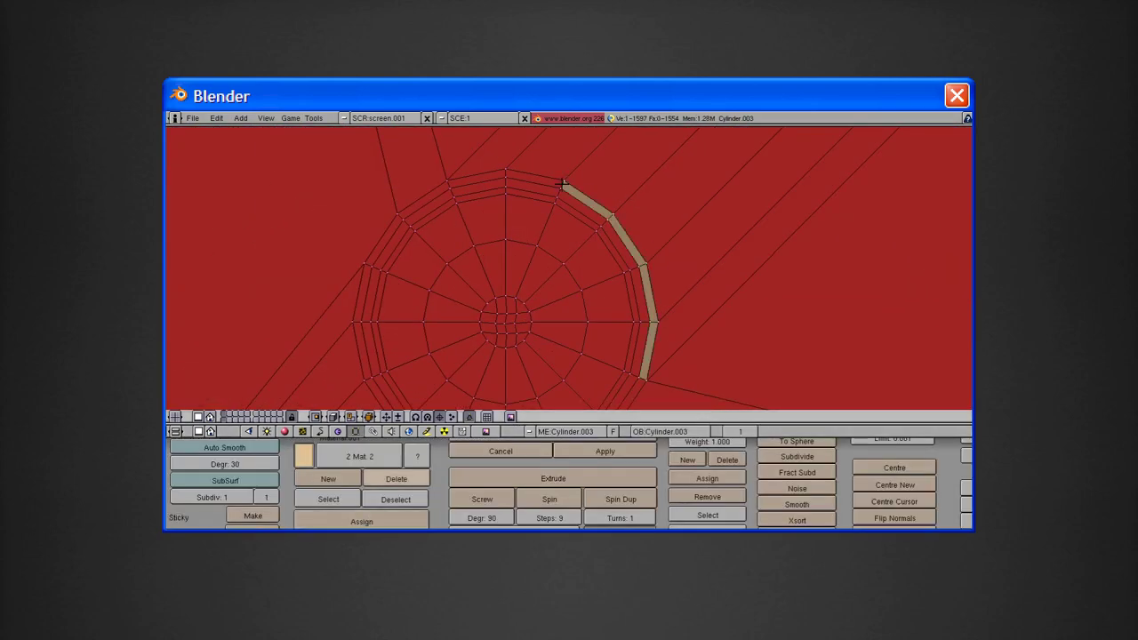
shift+middle_drag(359, 310, 416, 200)
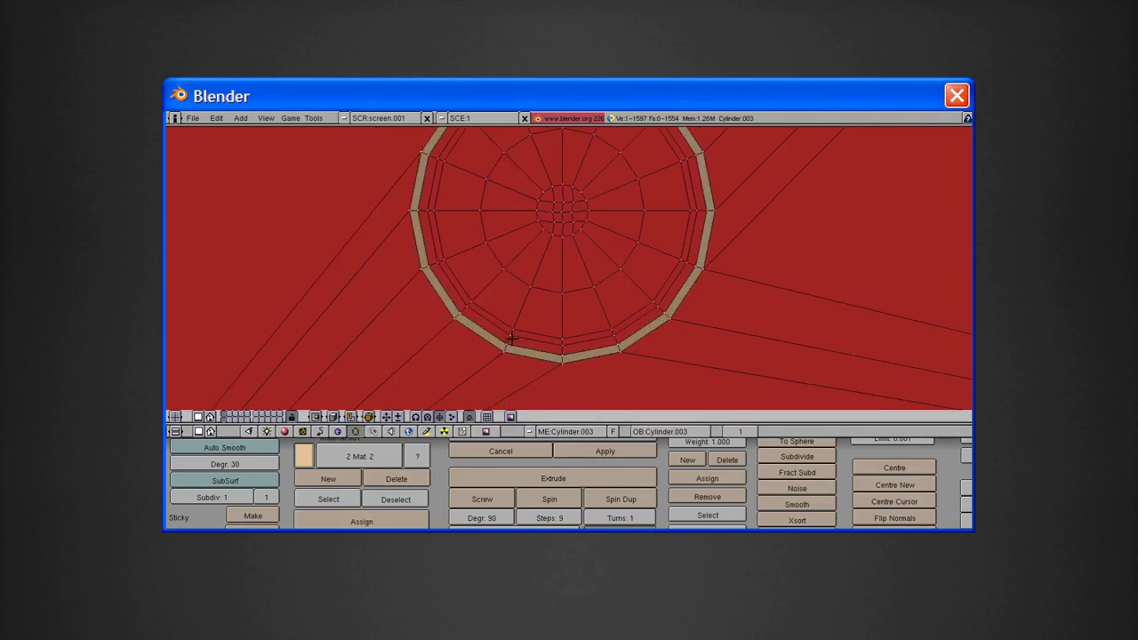
shift+middle_drag(493, 161, 580, 208)
shift+middle_drag(656, 358, 660, 276)
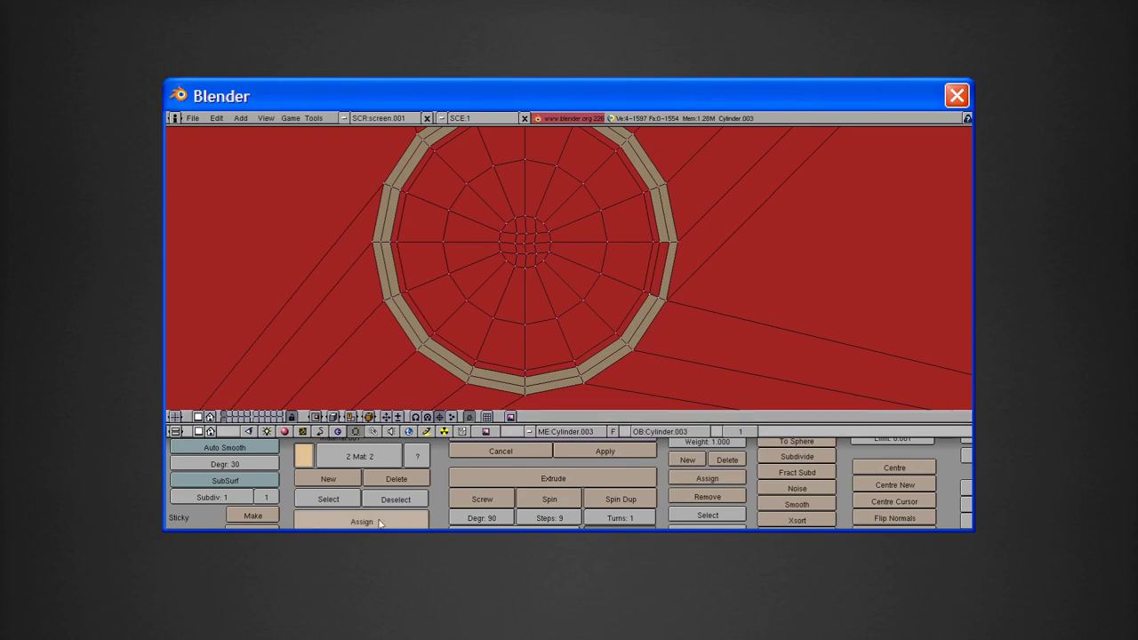
Orbit around the red pip cap to inspect its upper and lower edge rings
scroll(575, 300, down, 3)
scroll(564, 152, down, 3)
scroll(451, 309, up, 1)
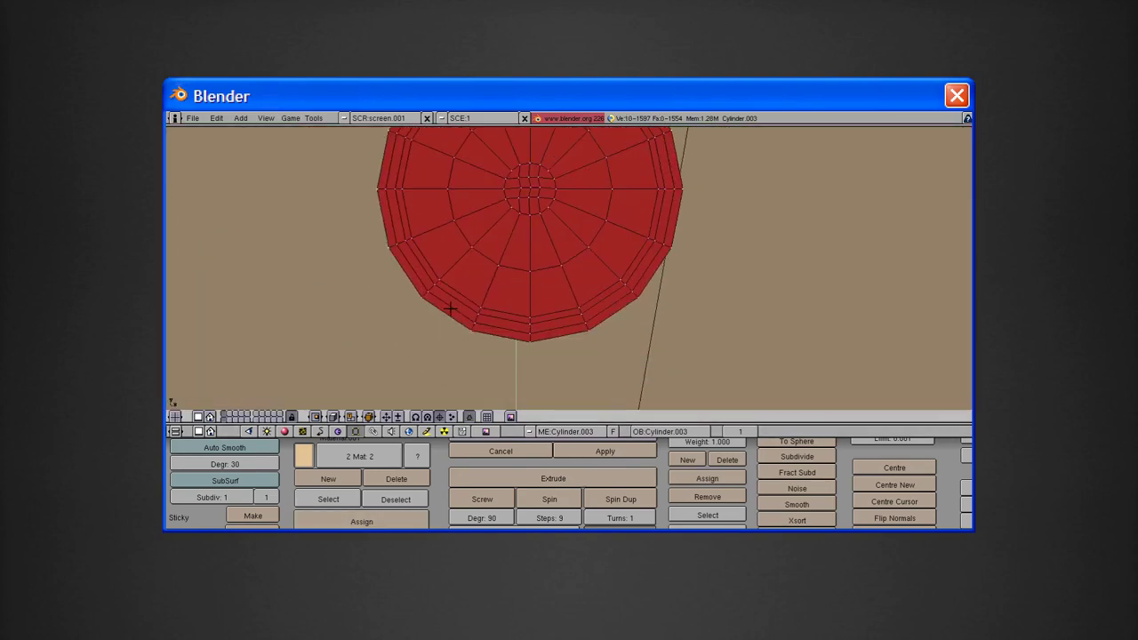
middle_drag(672, 245, 591, 142)
middle_drag(440, 383, 634, 339)
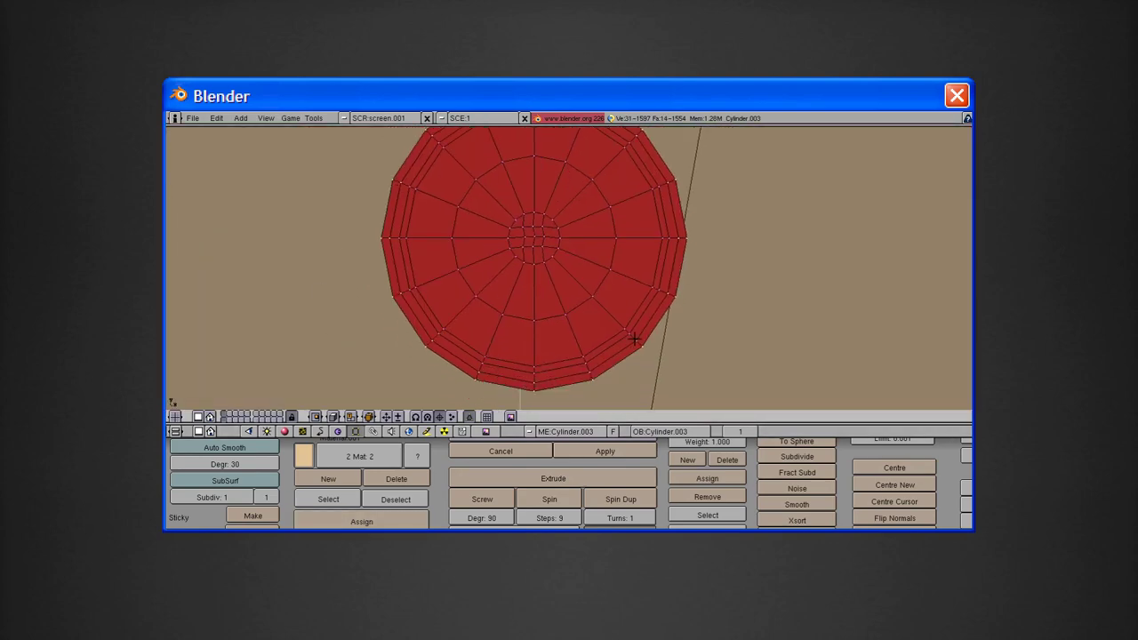
middle_drag(674, 241, 625, 185)
middle_drag(520, 377, 638, 362)
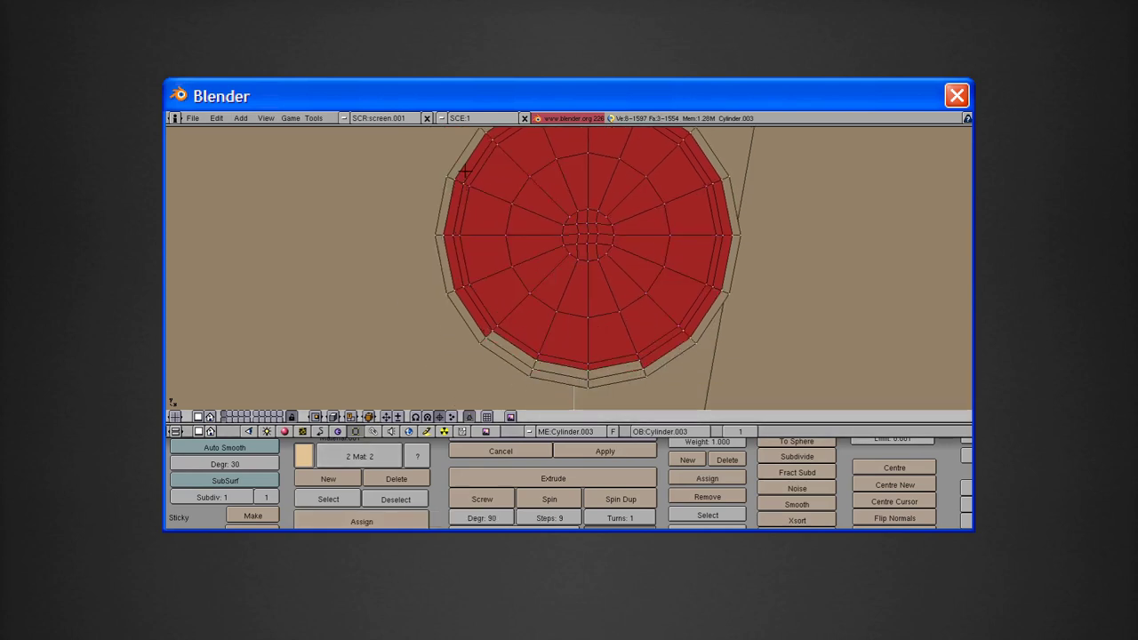
middle_drag(464, 171, 594, 149)
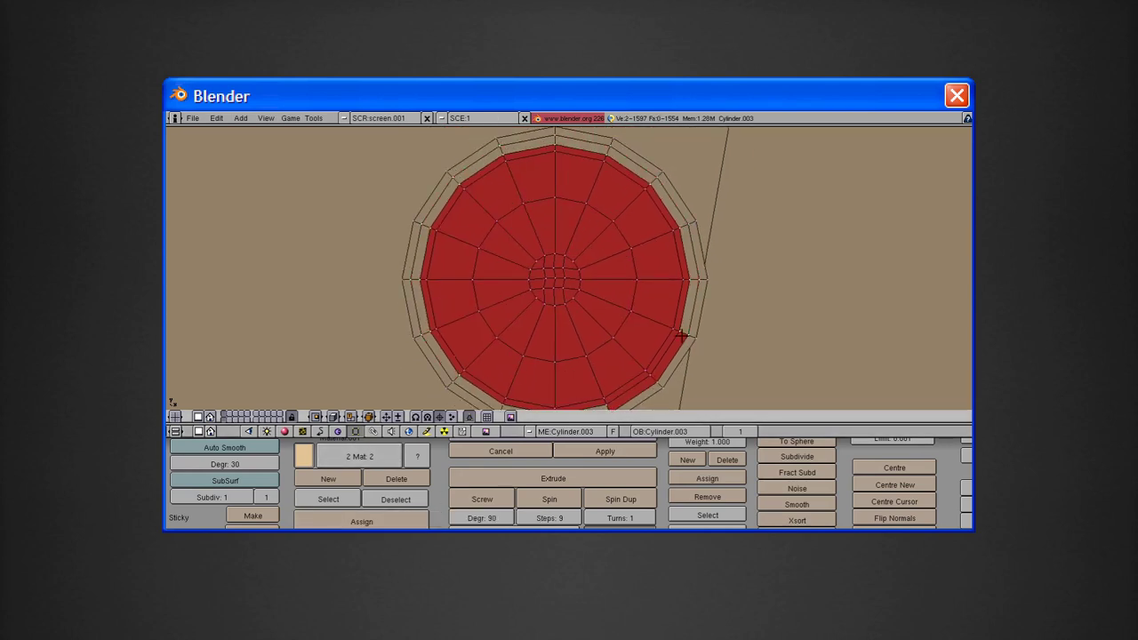
scroll(681, 335, down, 5)
scroll(625, 236, up, 2)
scroll(660, 257, up, 5)
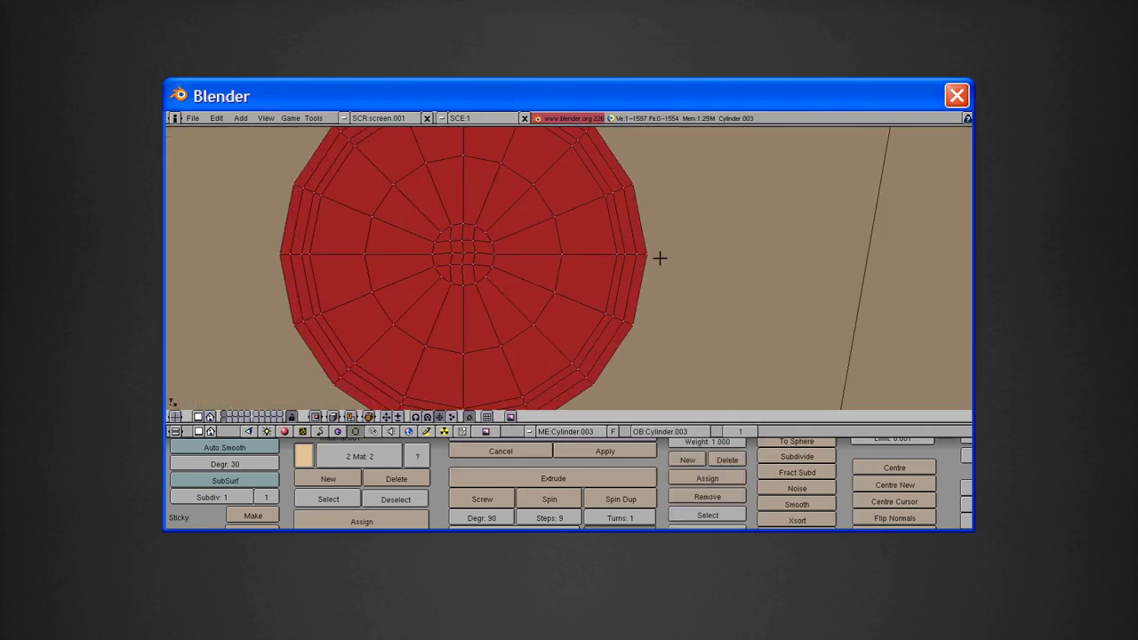
mouse_move(660, 258)
middle_down()
mouse_move(515, 148)
mouse_move(528, 345)
middle_up()
middle_drag(728, 300, 670, 147)
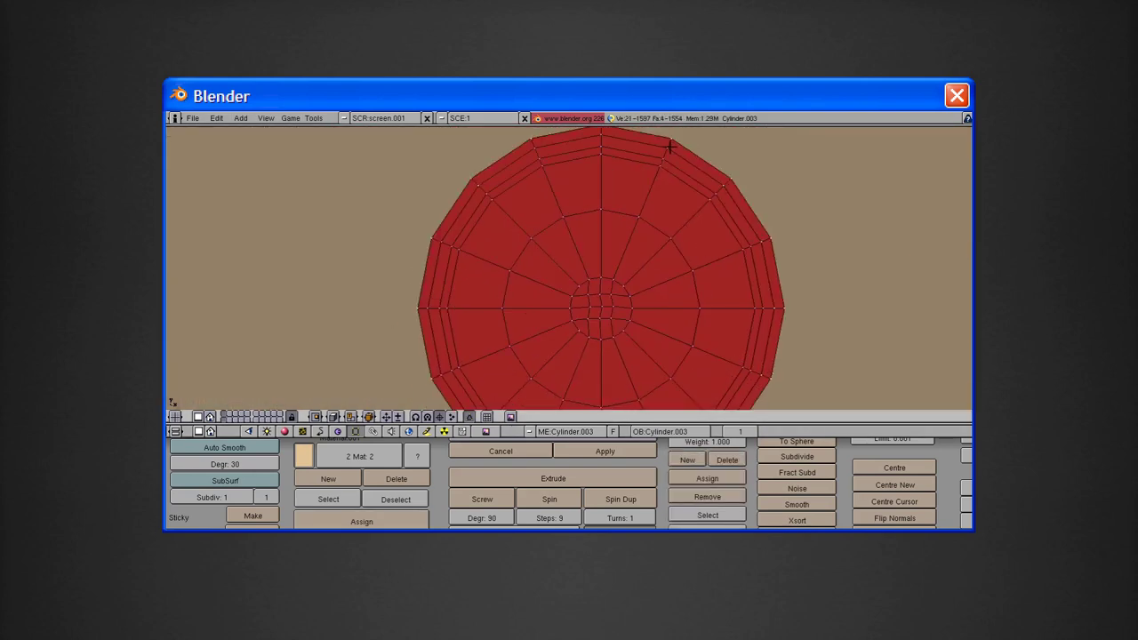
middle_drag(435, 240, 481, 260)
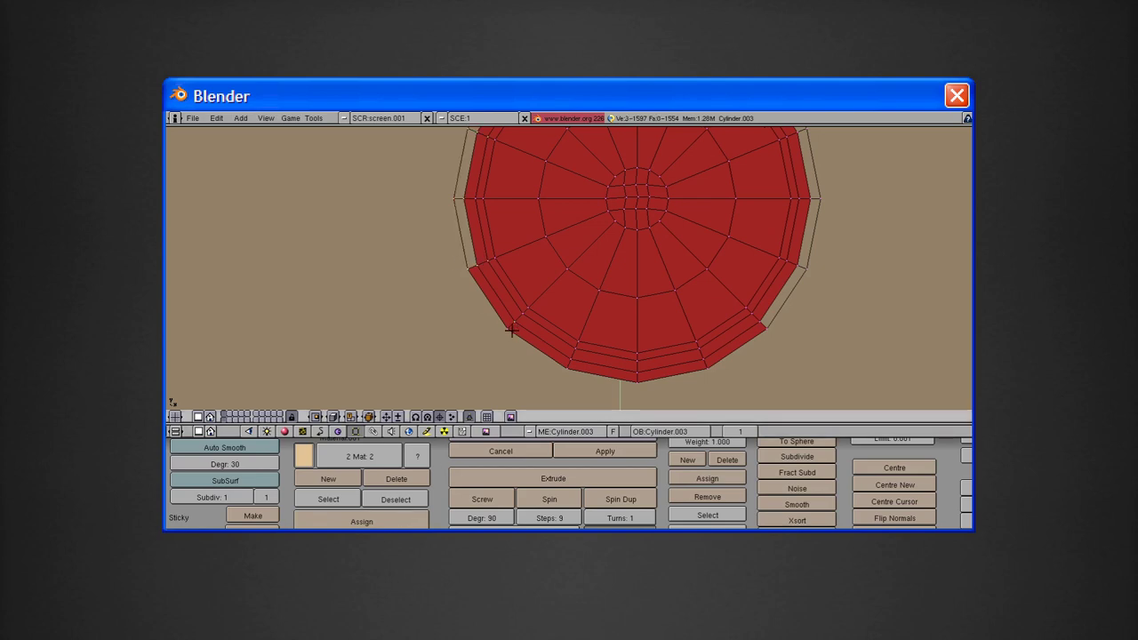
mouse_move(702, 285)
middle_down()
mouse_move(756, 244)
mouse_move(729, 204)
middle_up()
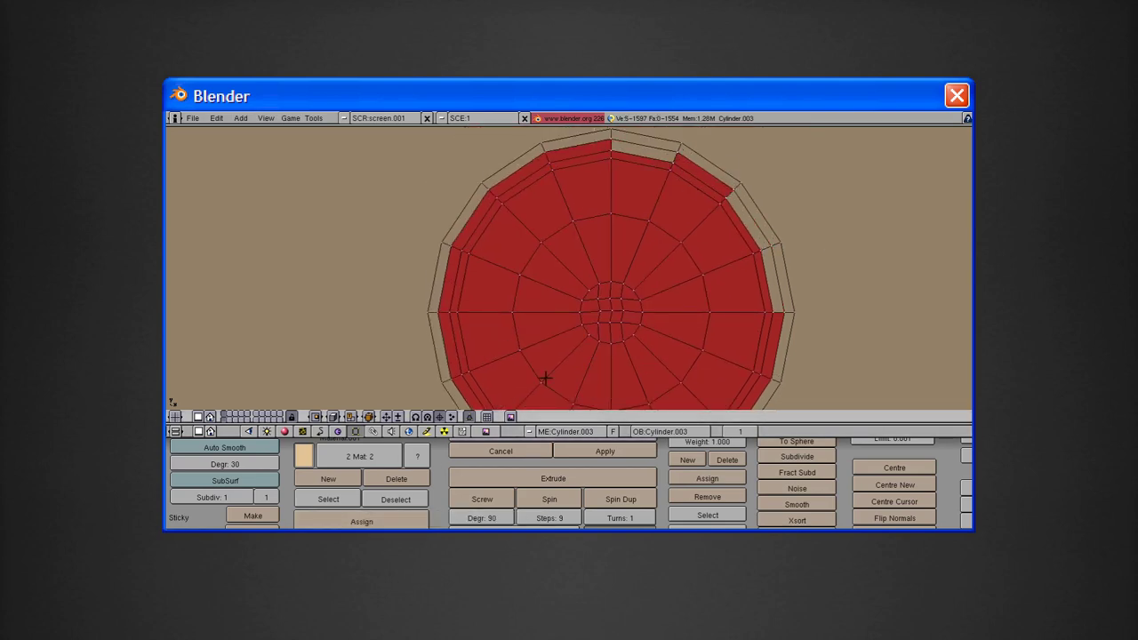
middle_drag(736, 186, 762, 208)
scroll(753, 185, up, 5)
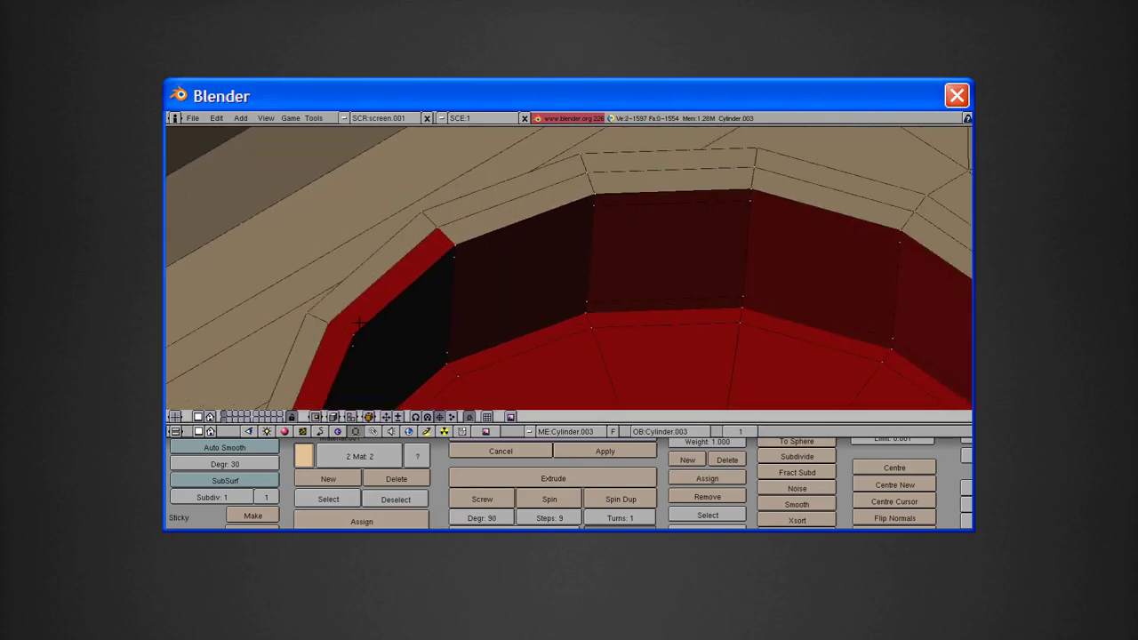
mouse_move(357, 323)
middle_down()
mouse_move(521, 254)
mouse_move(711, 262)
mouse_move(741, 365)
mouse_move(711, 293)
middle_up()
scroll(721, 260, down, 3)
scroll(533, 327, down, 5)
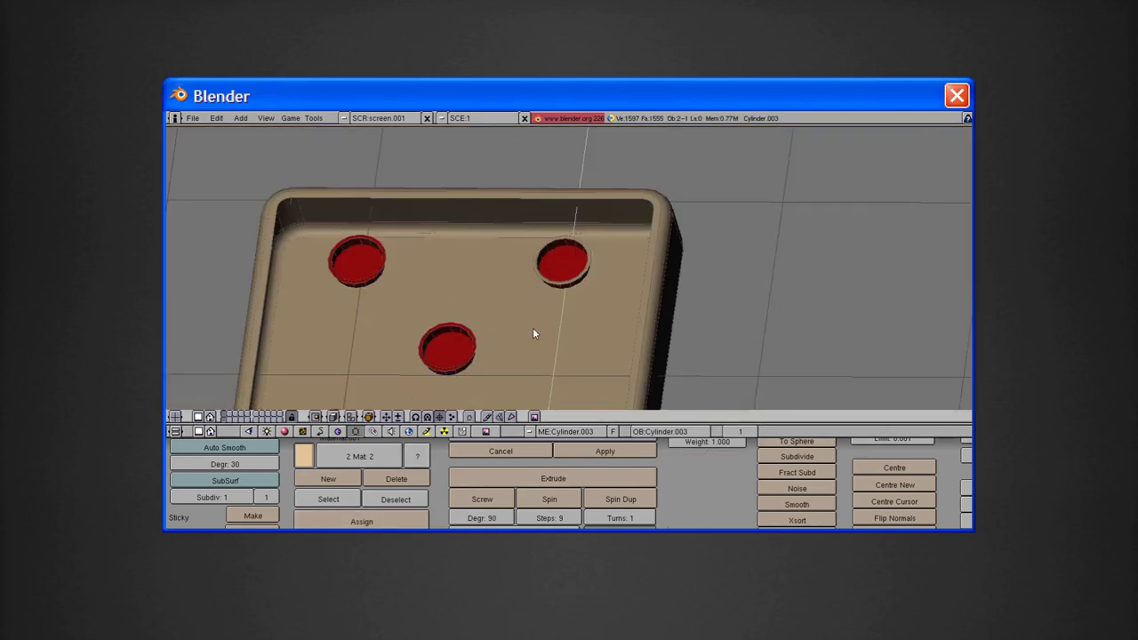
Inspect the pip's inner rim and top from several angles around the domino
middle_drag(532, 327, 569, 231)
scroll(580, 165, up, 5)
middle_drag(637, 192, 424, 182)
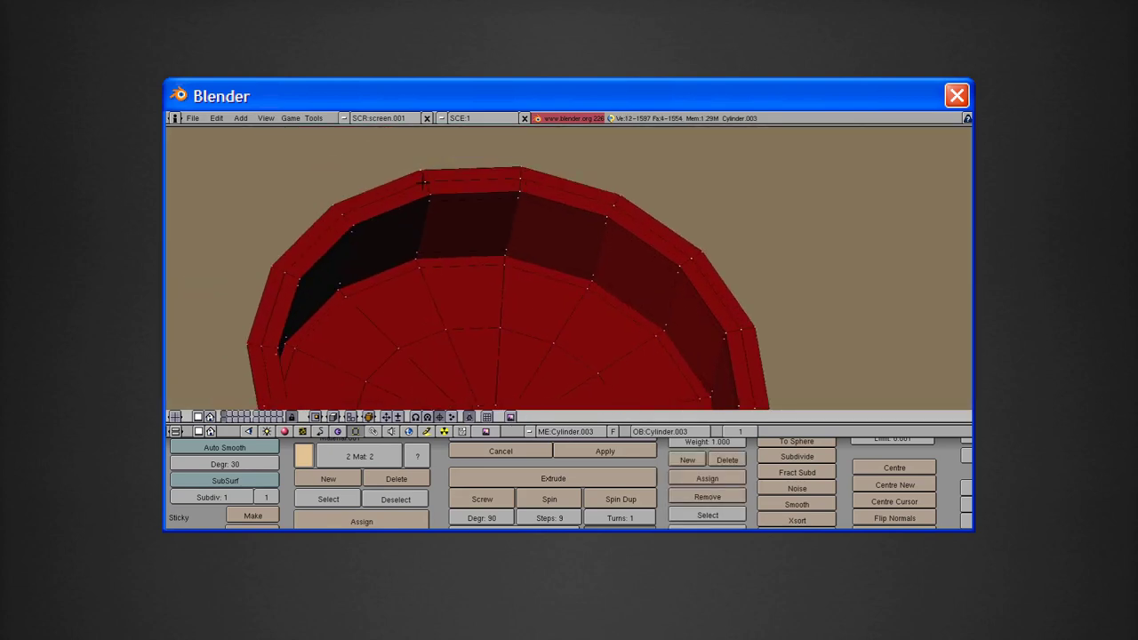
middle_drag(526, 181, 643, 229)
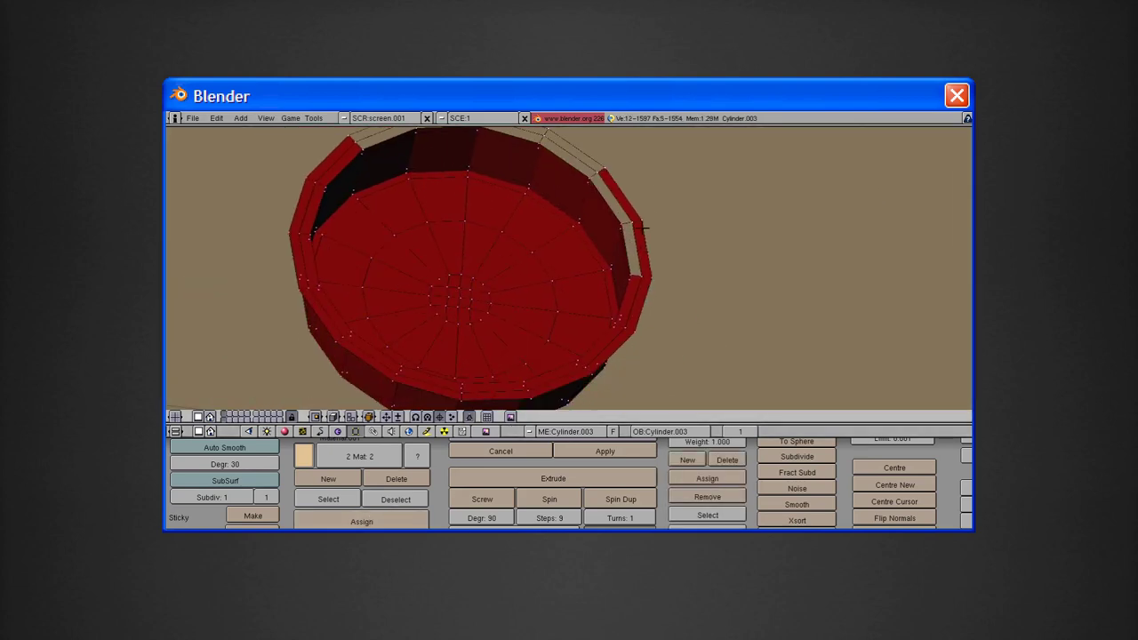
middle_drag(610, 183, 736, 305)
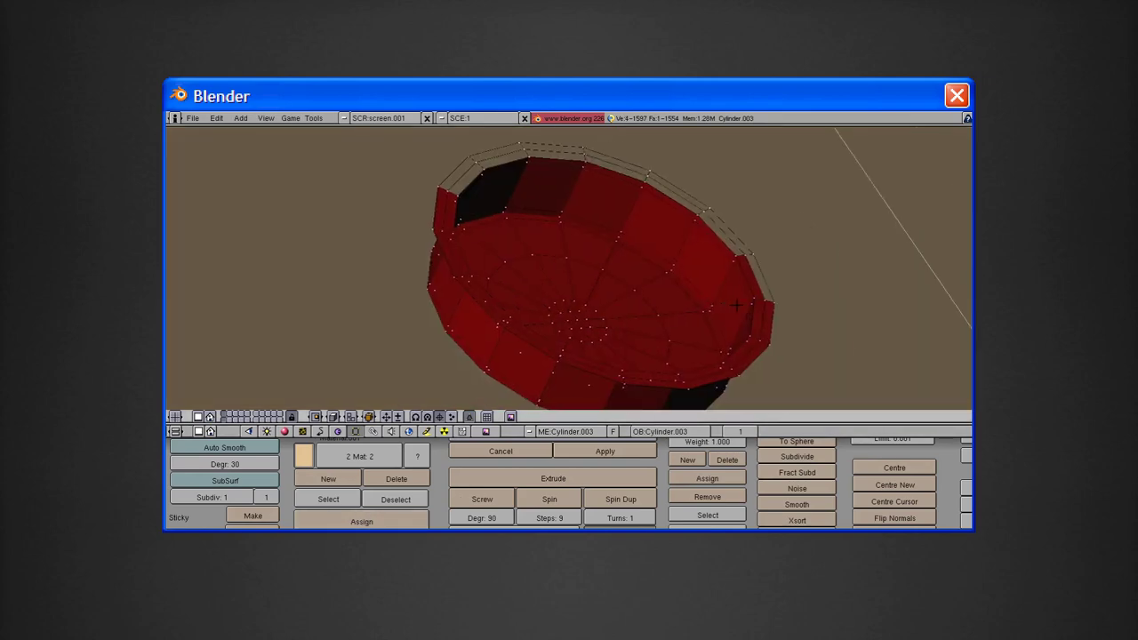
scroll(756, 284, up, 5)
scroll(623, 311, down, 5)
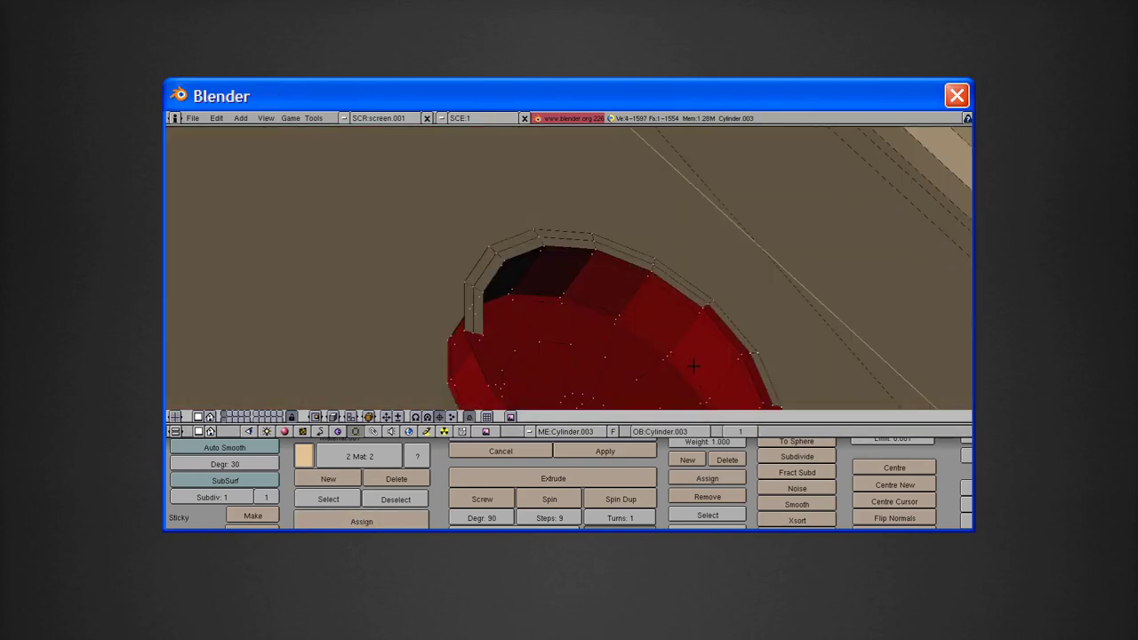
scroll(667, 293, up, 5)
scroll(729, 338, down, 5)
scroll(844, 200, up, 6)
middle_drag(844, 200, 618, 218)
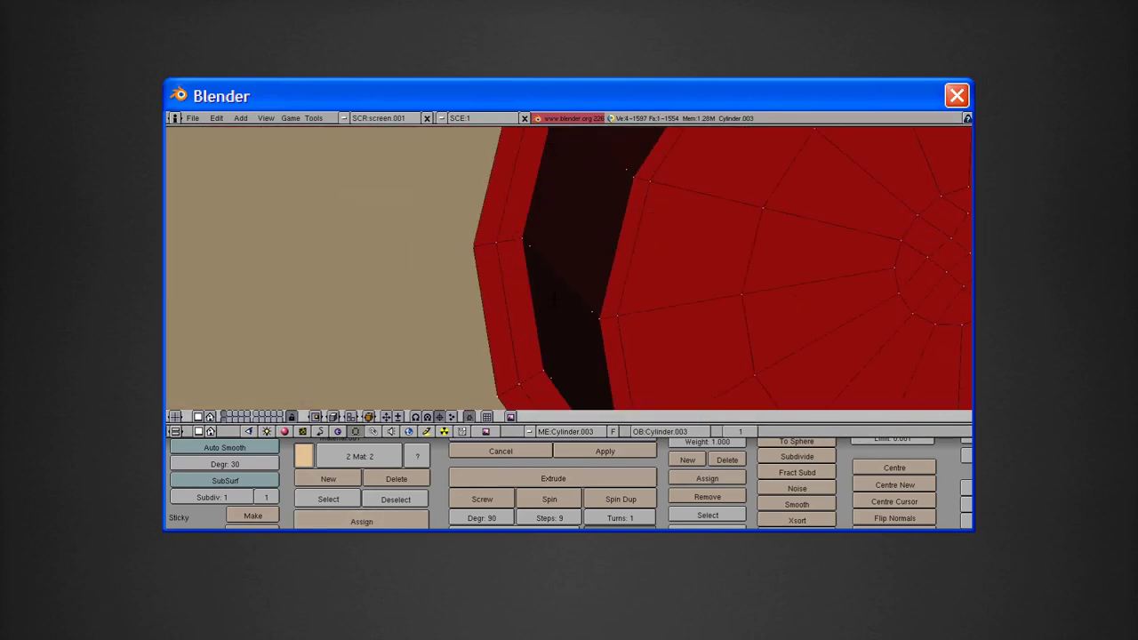
middle_drag(690, 207, 515, 309)
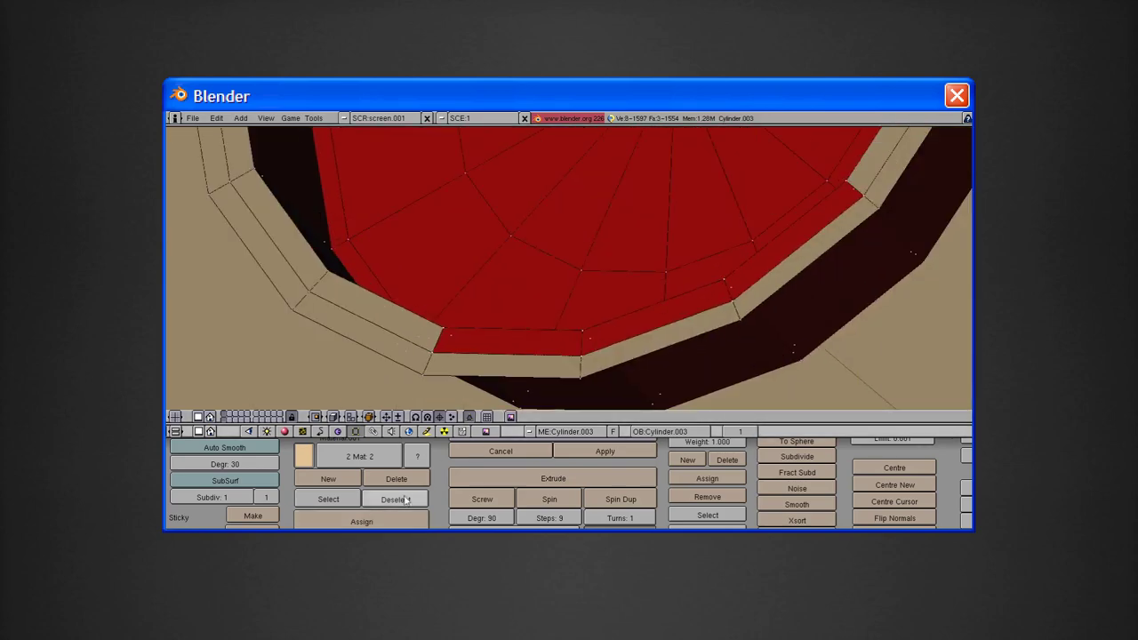
scroll(673, 287, down, 5)
mouse_move(680, 264)
middle_down()
mouse_move(647, 300)
mouse_move(521, 337)
middle_up()
Leave Edit Mode to view the shaded domino and its pips
key(Tab)
key(Tab)
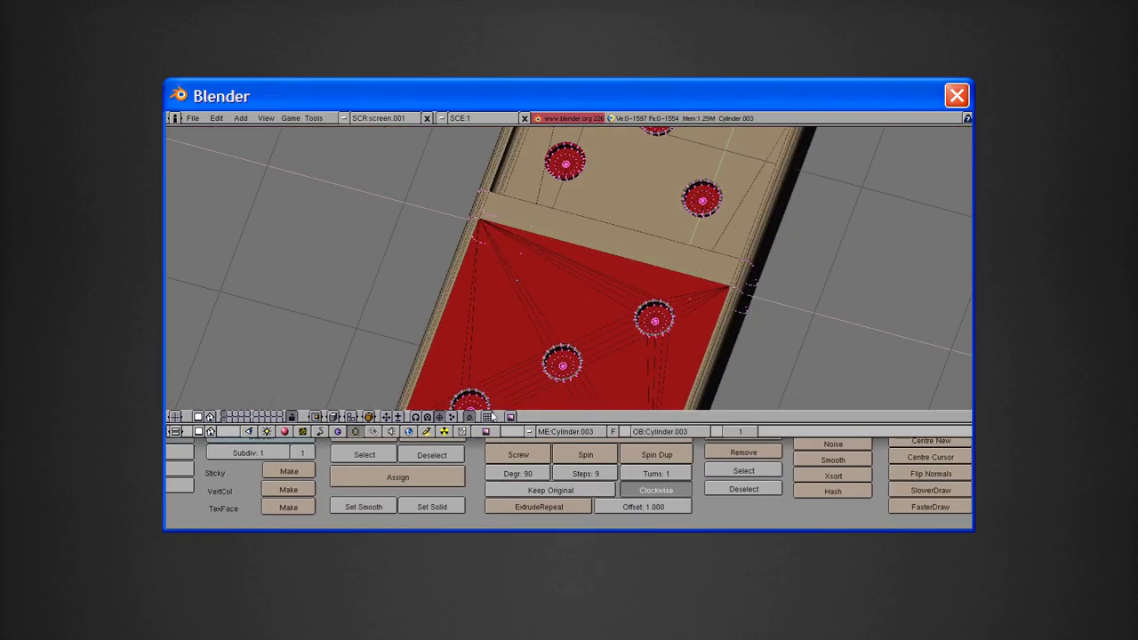
scroll(569, 267, up, 2)
scroll(711, 264, down, 3)
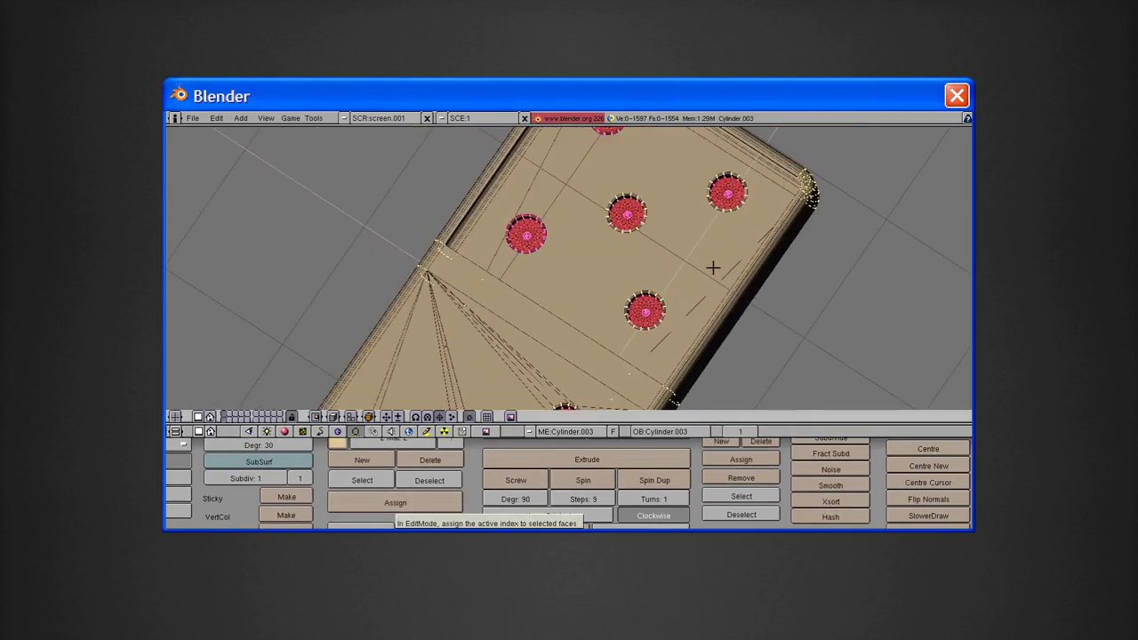
key(Tab)
scroll(648, 363, down, 2)
middle_drag(649, 363, 678, 308)
scroll(679, 307, up, 5)
scroll(610, 240, up, 5)
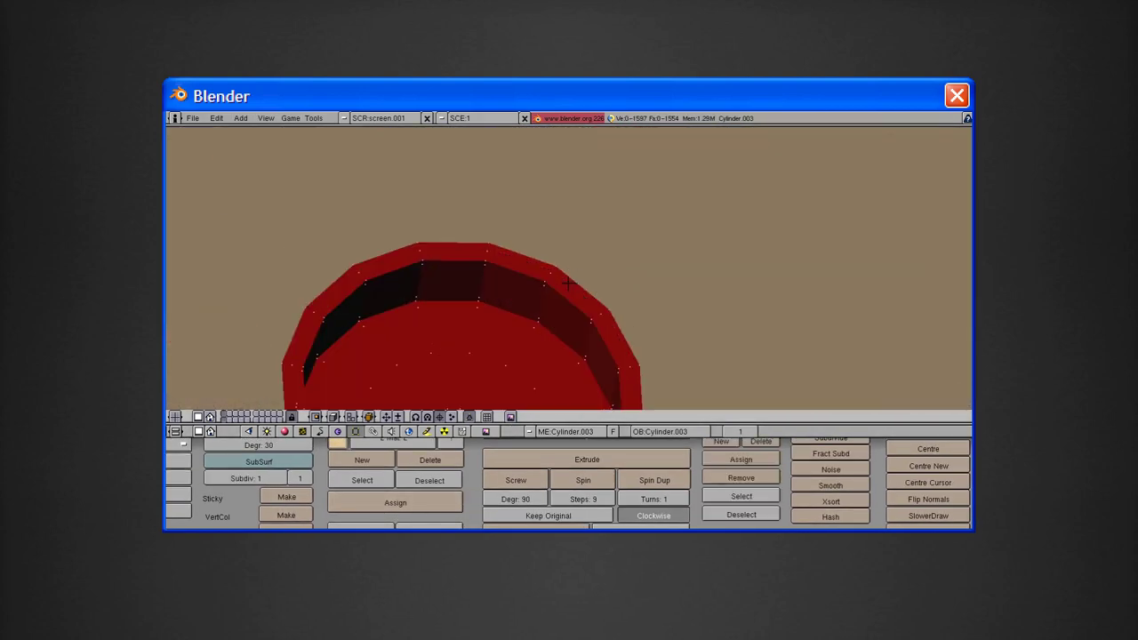
Re-enter Edit Mode to examine the red cup rim, then check the shaded result
key(Tab)
mouse_move(610, 240)
middle_down()
mouse_move(554, 253)
mouse_move(760, 278)
mouse_move(750, 297)
middle_up()
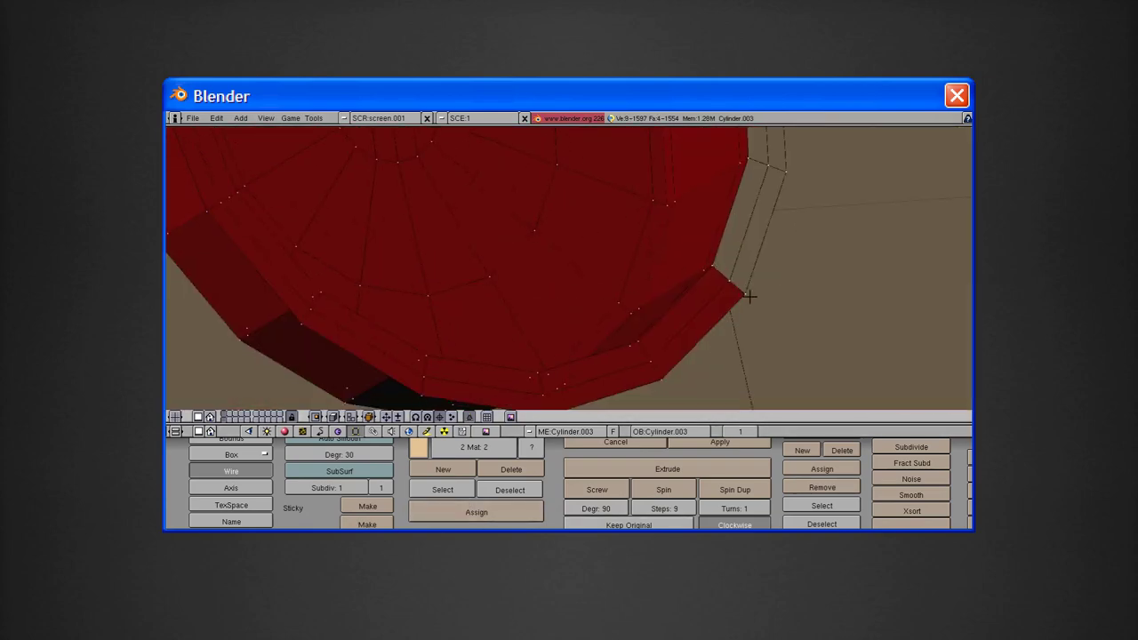
mouse_move(648, 394)
middle_down()
mouse_move(354, 170)
mouse_move(460, 263)
mouse_move(533, 168)
middle_up()
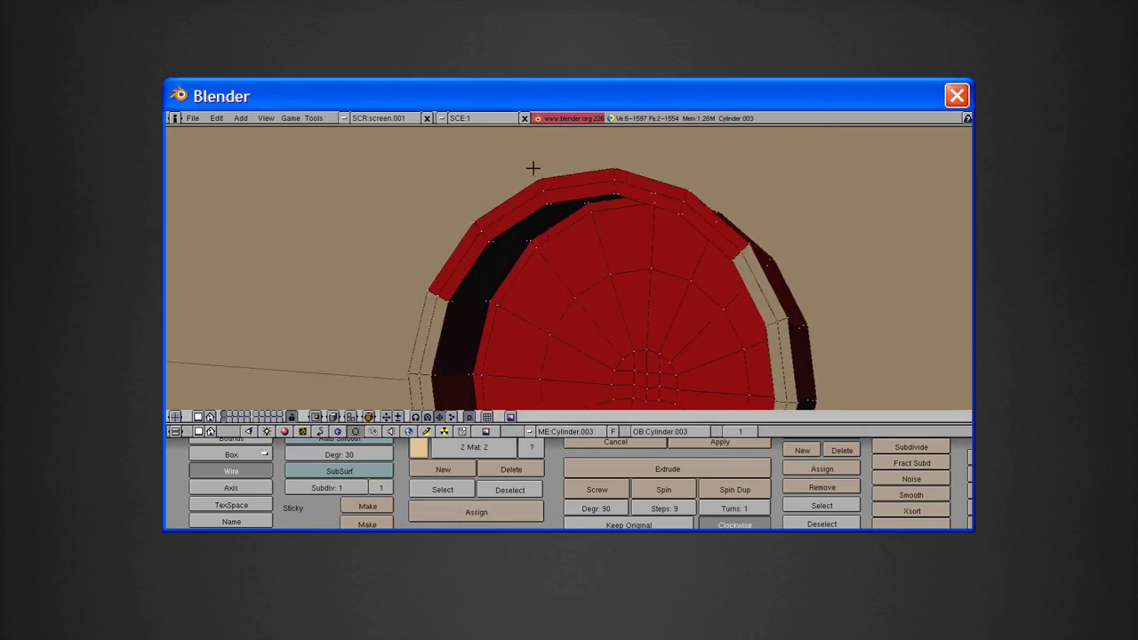
middle_drag(493, 228, 475, 248)
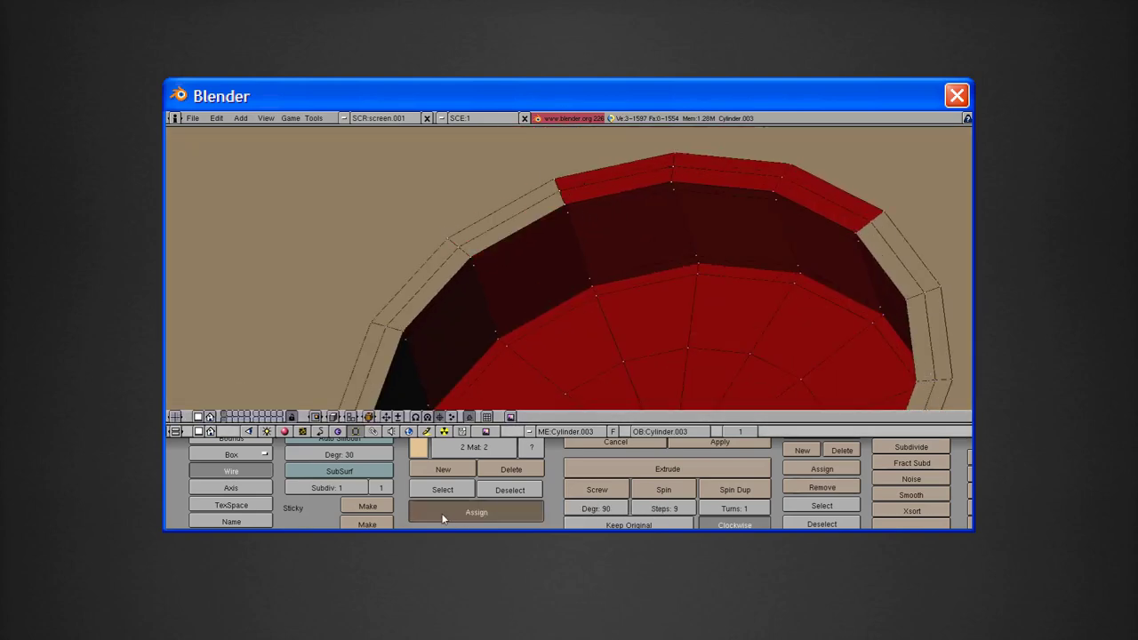
middle_drag(498, 405, 577, 221)
key(Tab)
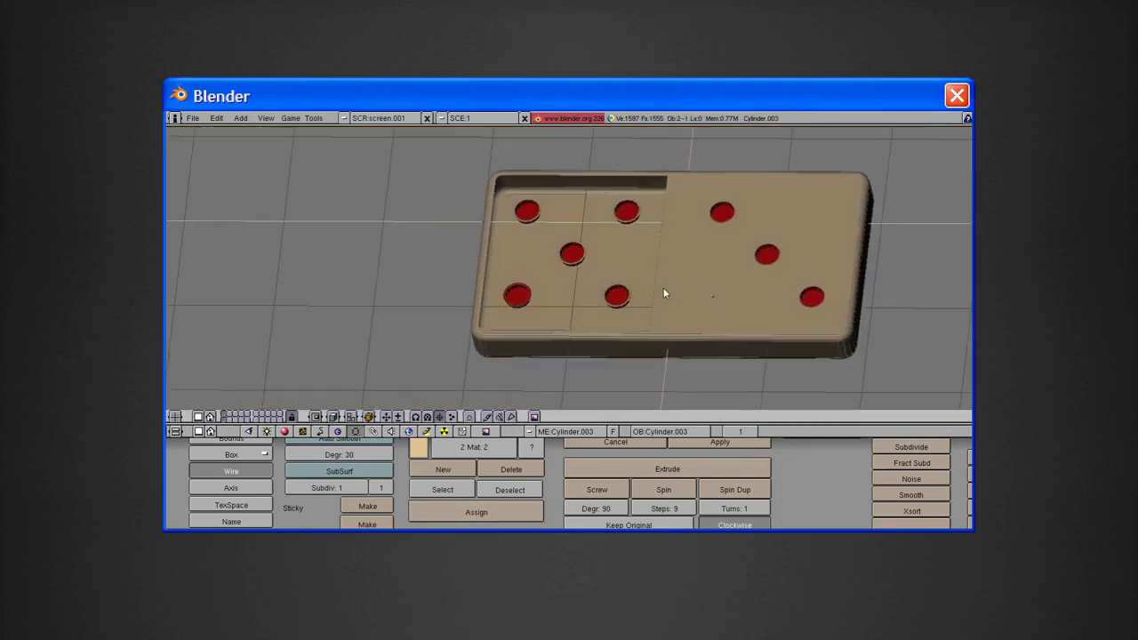
middle_drag(666, 295, 675, 248)
scroll(599, 269, up, 3)
scroll(573, 301, up, 3)
scroll(574, 302, down, 4)
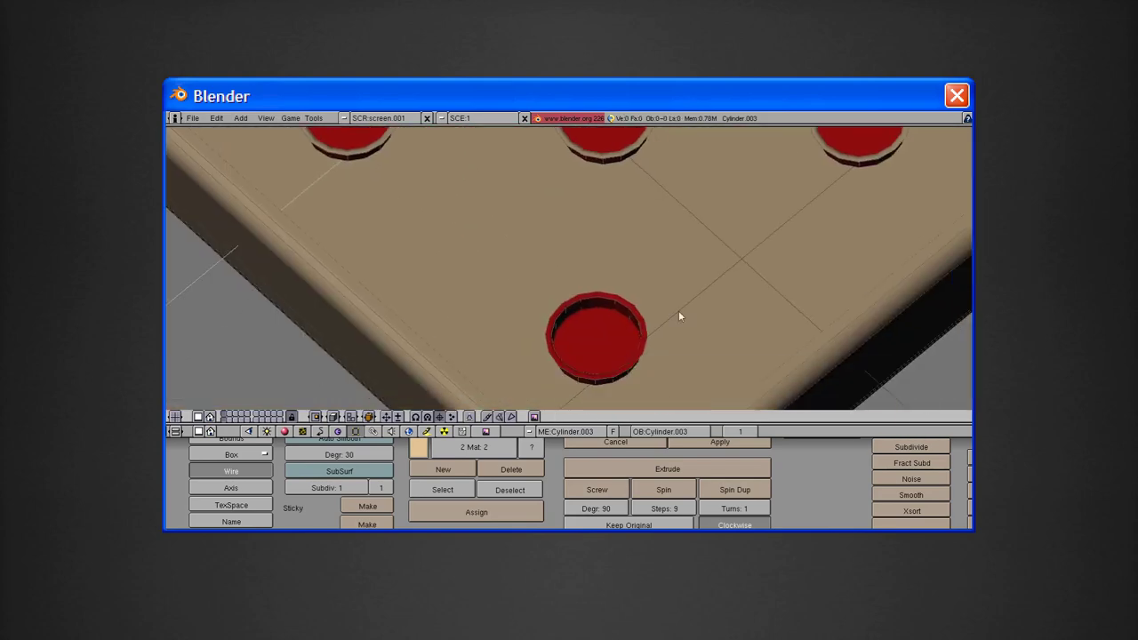
Back in Edit Mode, select vertices on the cup rim beside the uncoloured faces
key(Tab)
scroll(678, 317, up, 4)
right_click(631, 189)
mouse_move(632, 189)
middle_down()
mouse_move(526, 214)
mouse_move(611, 263)
middle_up()
middle_drag(520, 352, 514, 240)
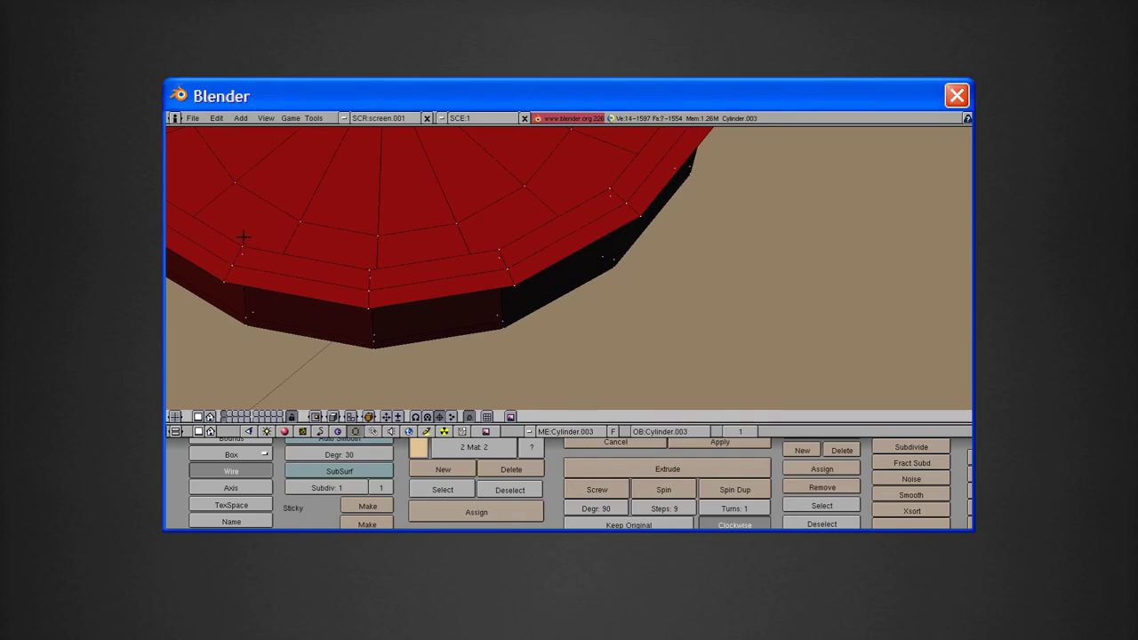
middle_drag(242, 237, 478, 335)
right_click(478, 335)
mouse_move(357, 210)
middle_down()
mouse_move(305, 249)
mouse_move(373, 267)
middle_up()
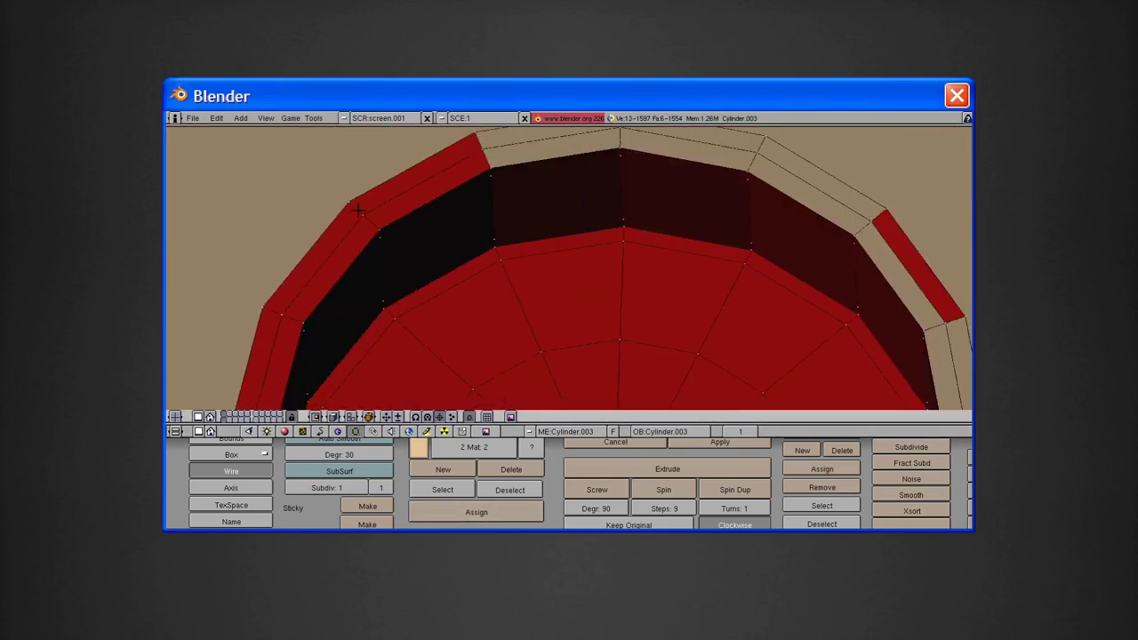
Assign the red material to the selected rim faces, then select the camera
click(458, 512)
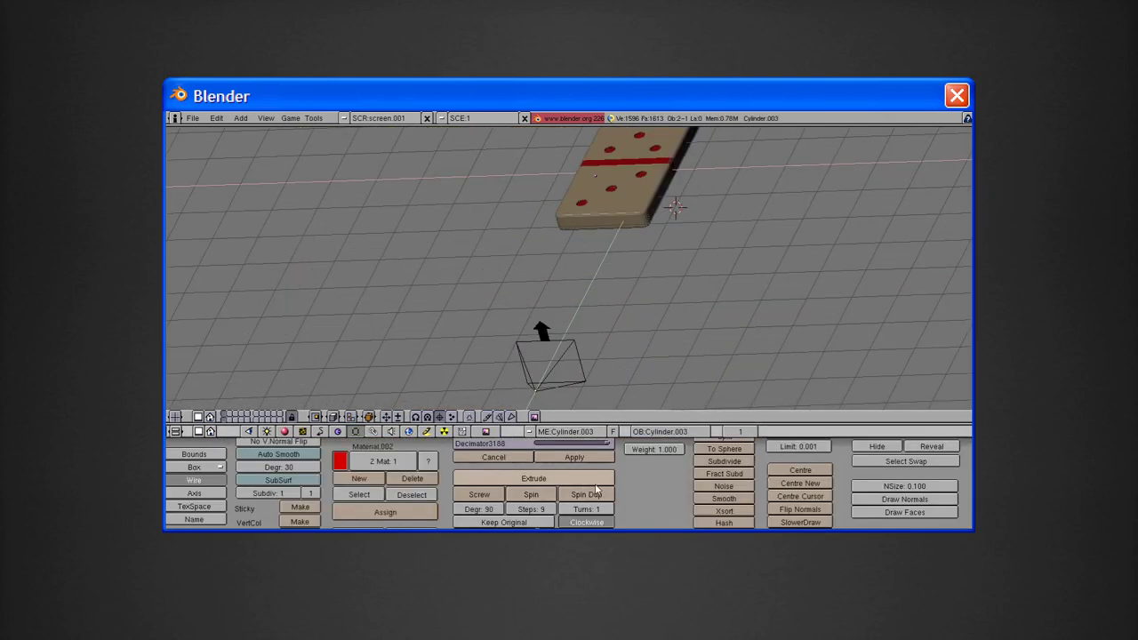
key(Home)
right_click(563, 357)
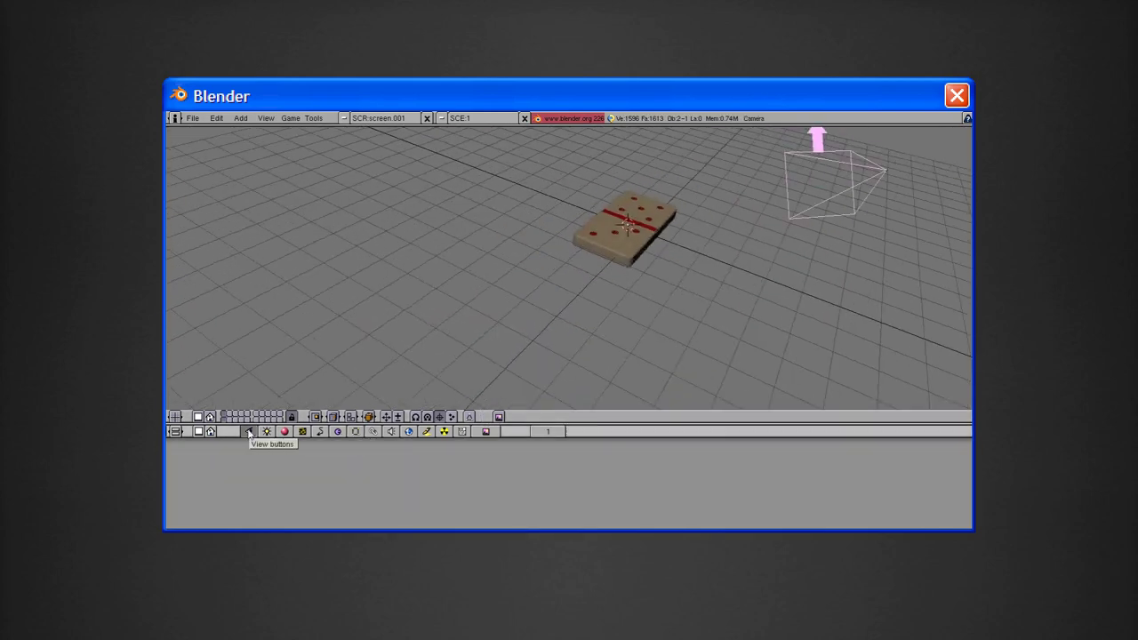
Set the render size to 745 × 416 (SizeX 745, SizeY 416) in the Display buttons
click(486, 431)
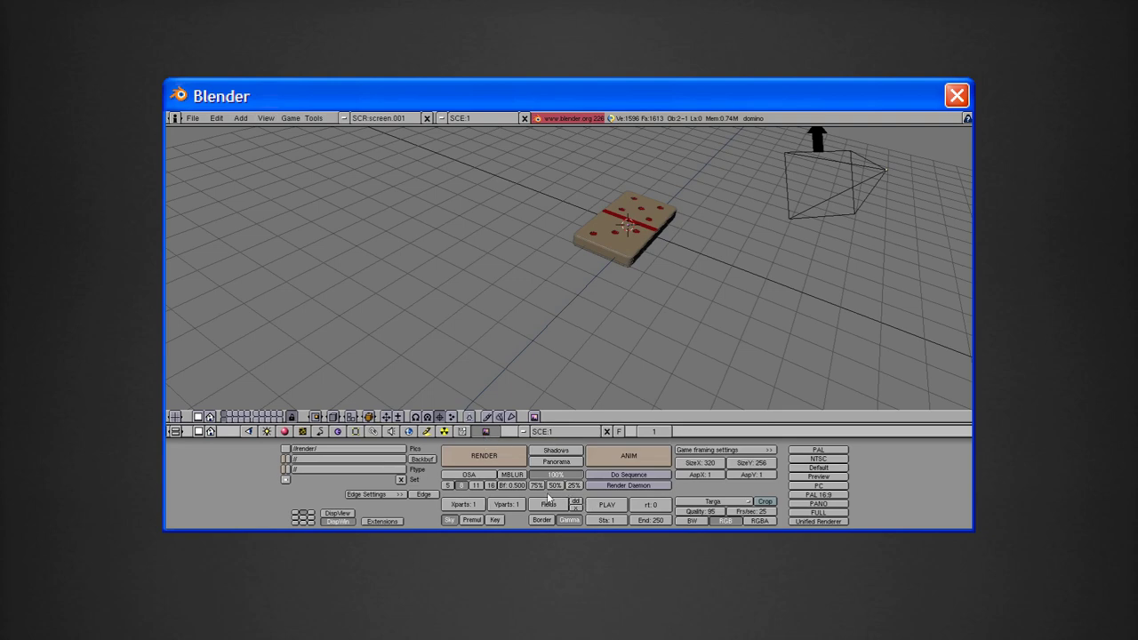
middle_drag(548, 498, 509, 489)
drag(661, 454, 684, 453)
key(KP_0)
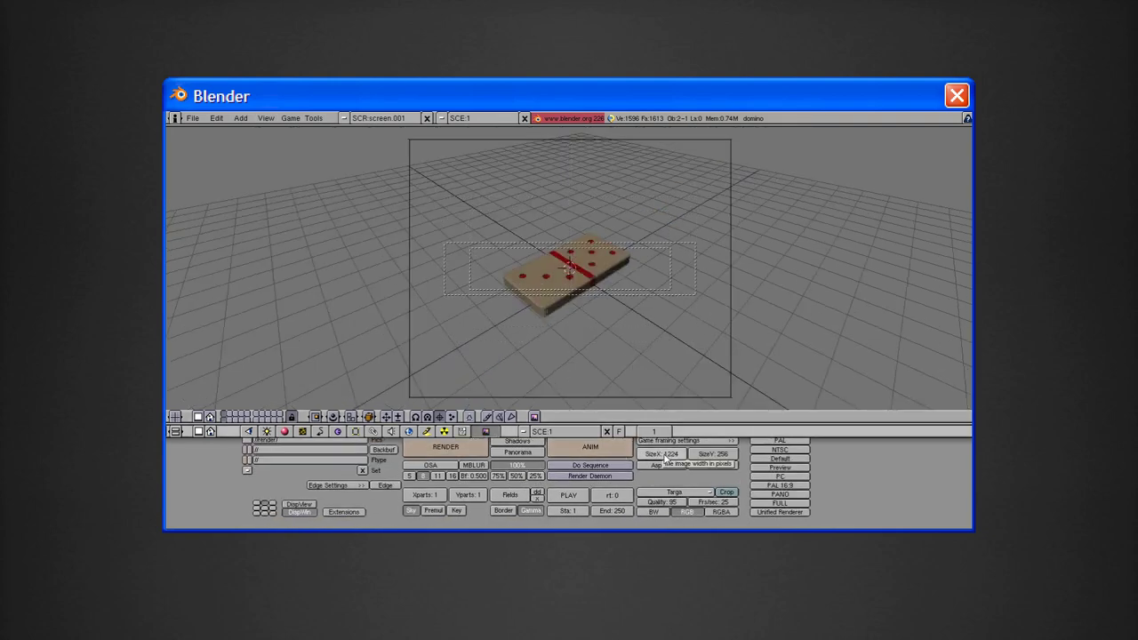
ctrl+middle_drag(655, 458, 702, 494)
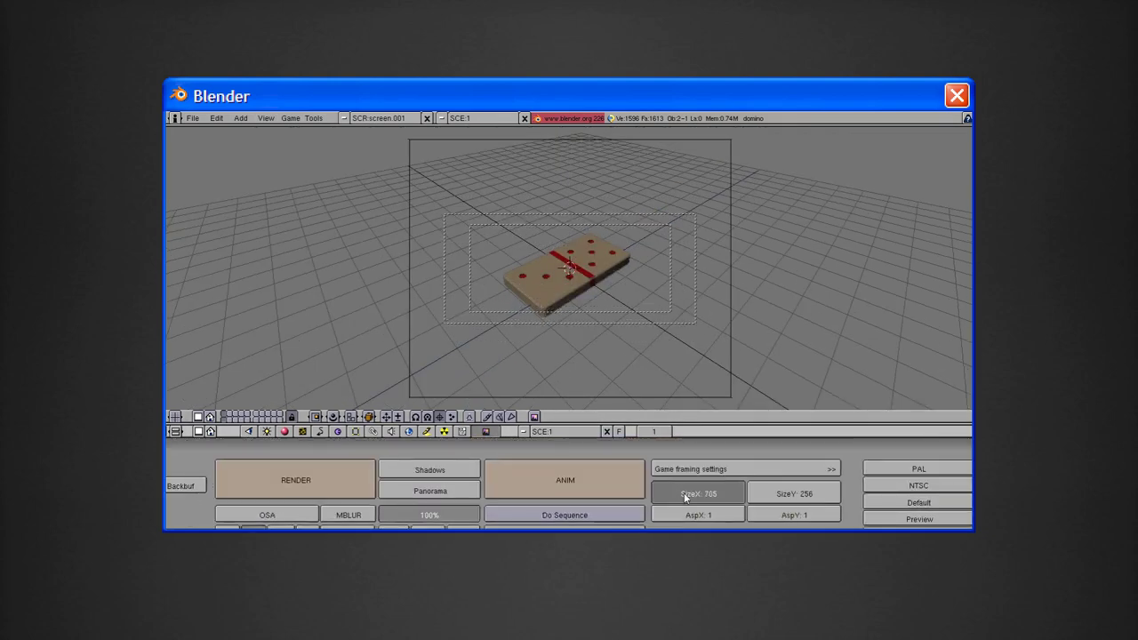
Adjust the camera with G while checking the domino through the camera view
mouse_move(604, 400)
middle_down()
mouse_move(559, 353)
mouse_move(661, 206)
mouse_move(528, 300)
mouse_move(585, 278)
middle_up()
key(KP_0)
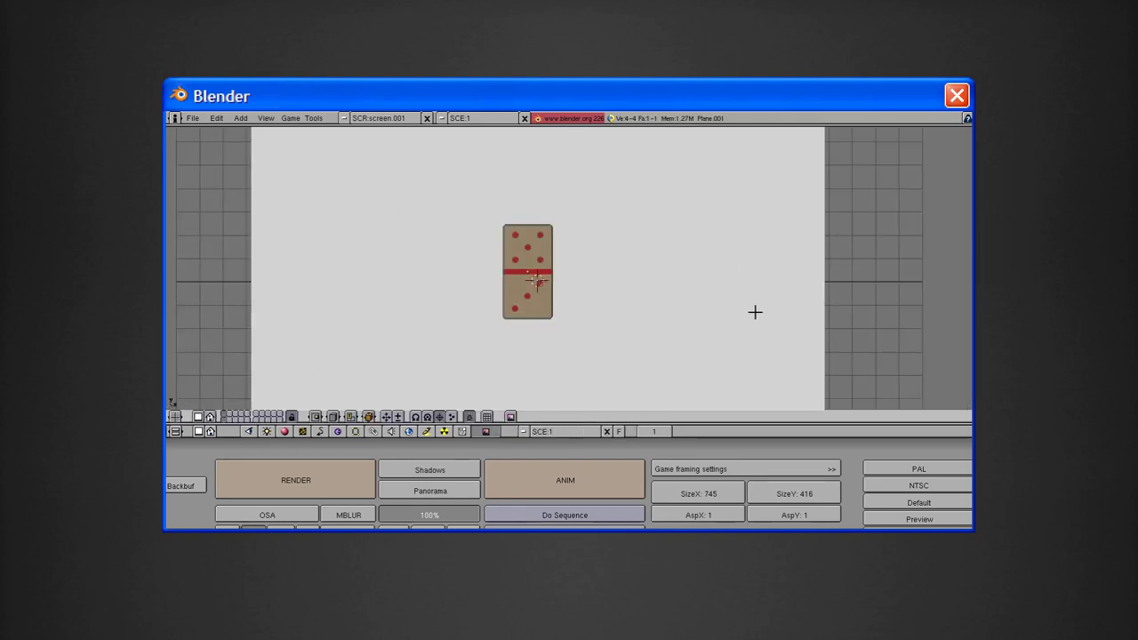
middle_drag(752, 310, 744, 305)
key(KP_0)
key(g)
key(Escape)
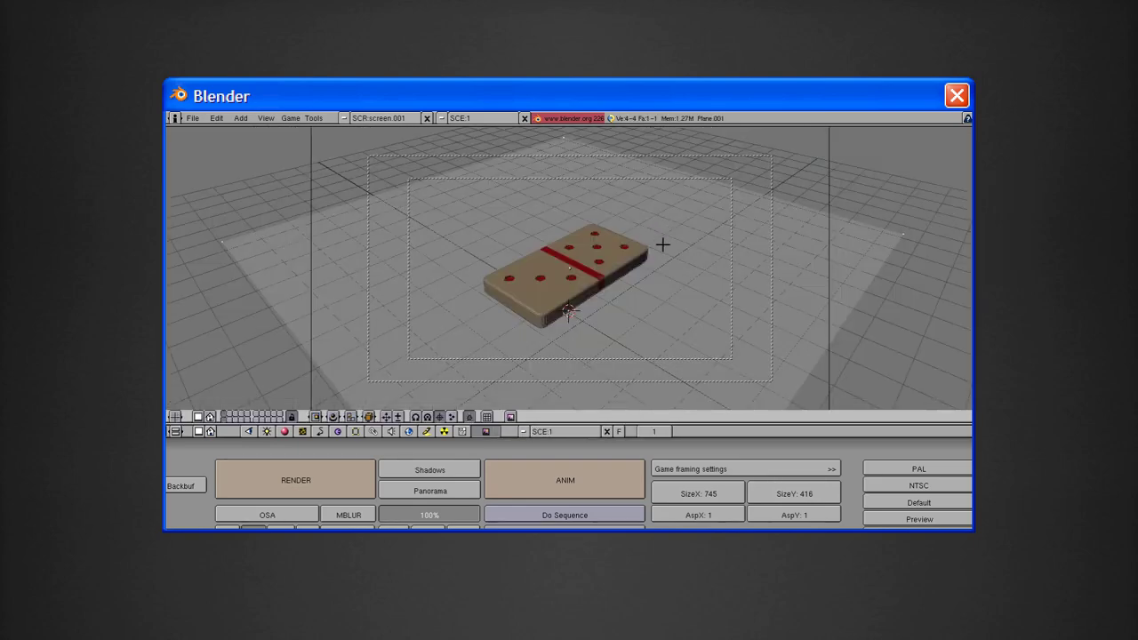
Frame the domino in a close side view with the ground plane beneath it
mouse_move(659, 269)
middle_down()
mouse_move(553, 304)
mouse_move(526, 326)
mouse_move(536, 338)
mouse_move(497, 358)
middle_up()
key(KP_1)
scroll(518, 346, up, 5)
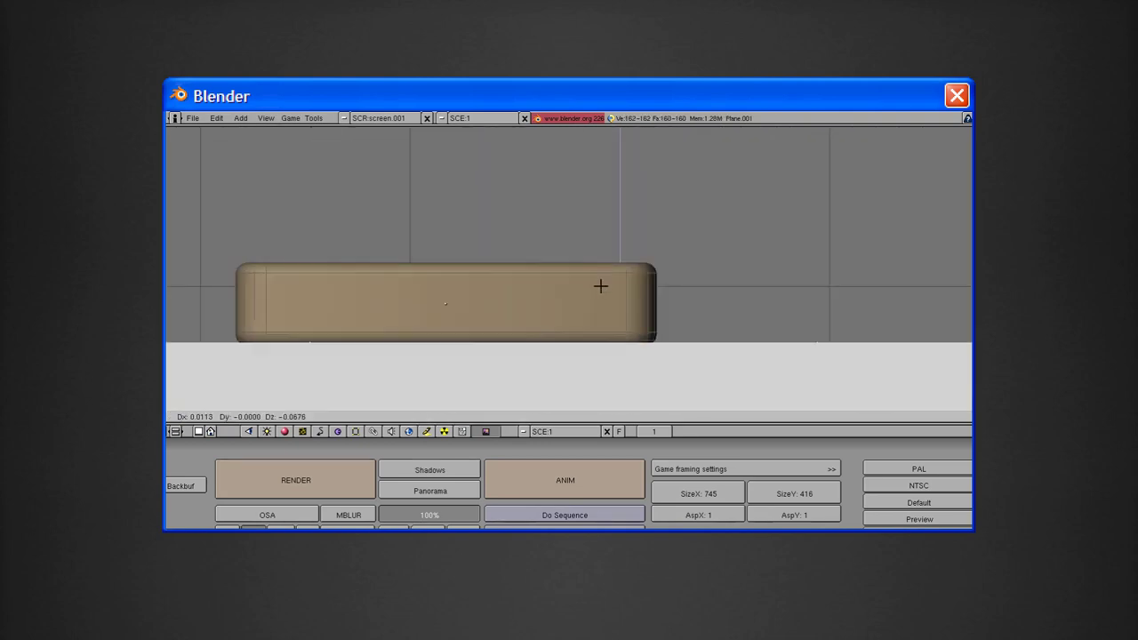
mouse_move(599, 284)
middle_down()
mouse_move(552, 320)
mouse_move(634, 290)
middle_up()
scroll(634, 290, up, 3)
key(F5)
Split off an image viewer area and open the cherry_light.jpg wood image in it
right_click(836, 124)
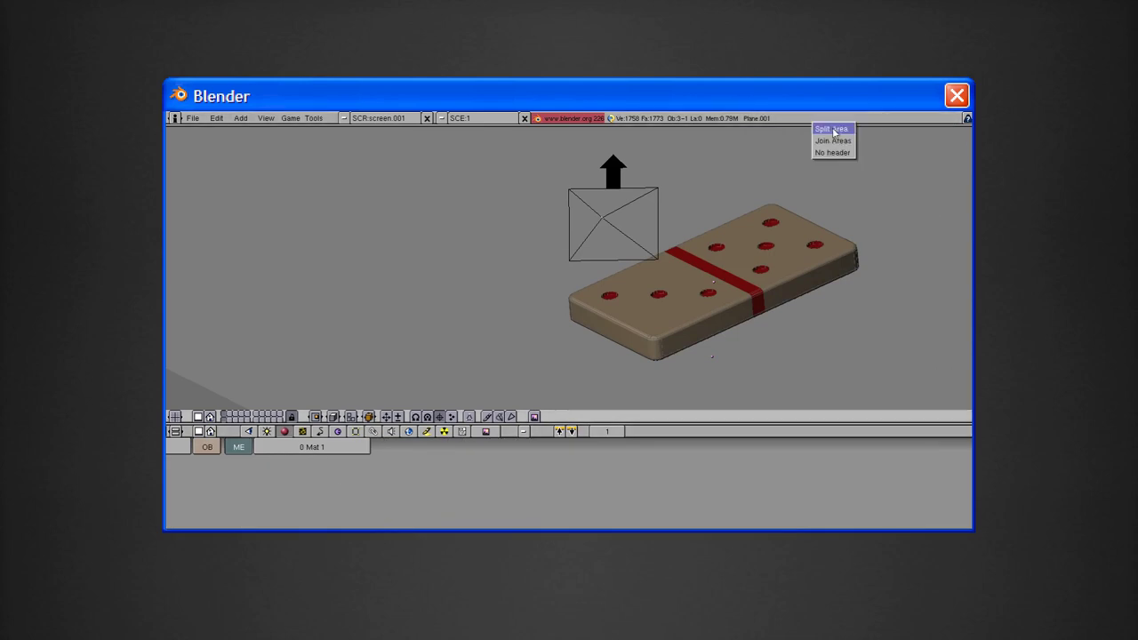
click(683, 267)
key(shift+F10)
key(alt+o)
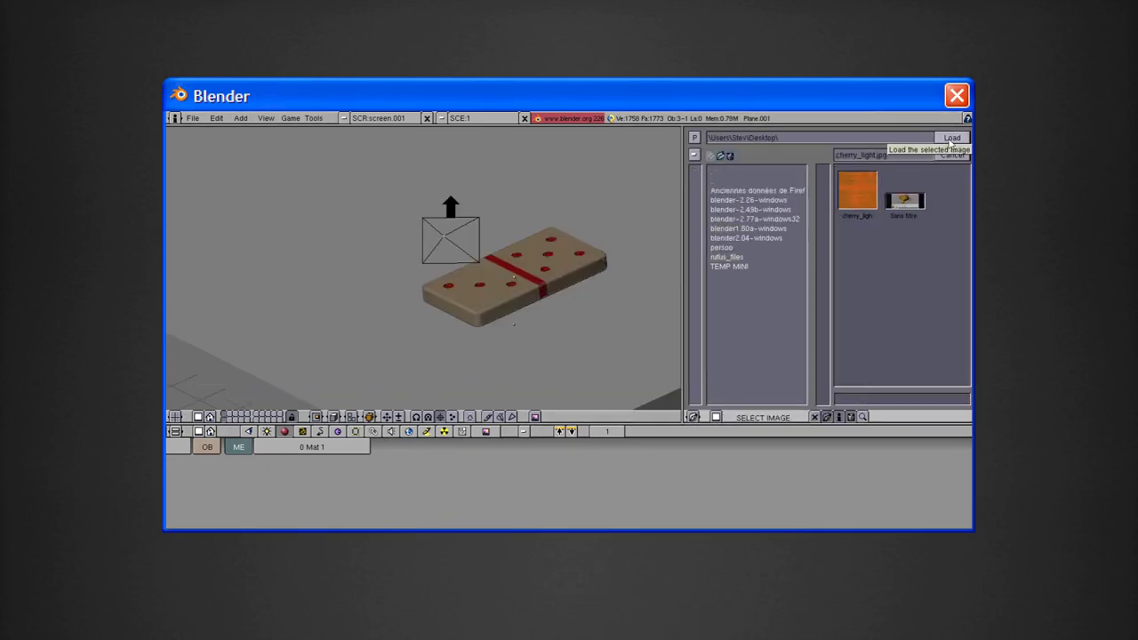
click(950, 139)
Switch to a top view and bring up the plane's material settings
middle_drag(614, 266, 554, 286)
key(KP_7)
key(F9)
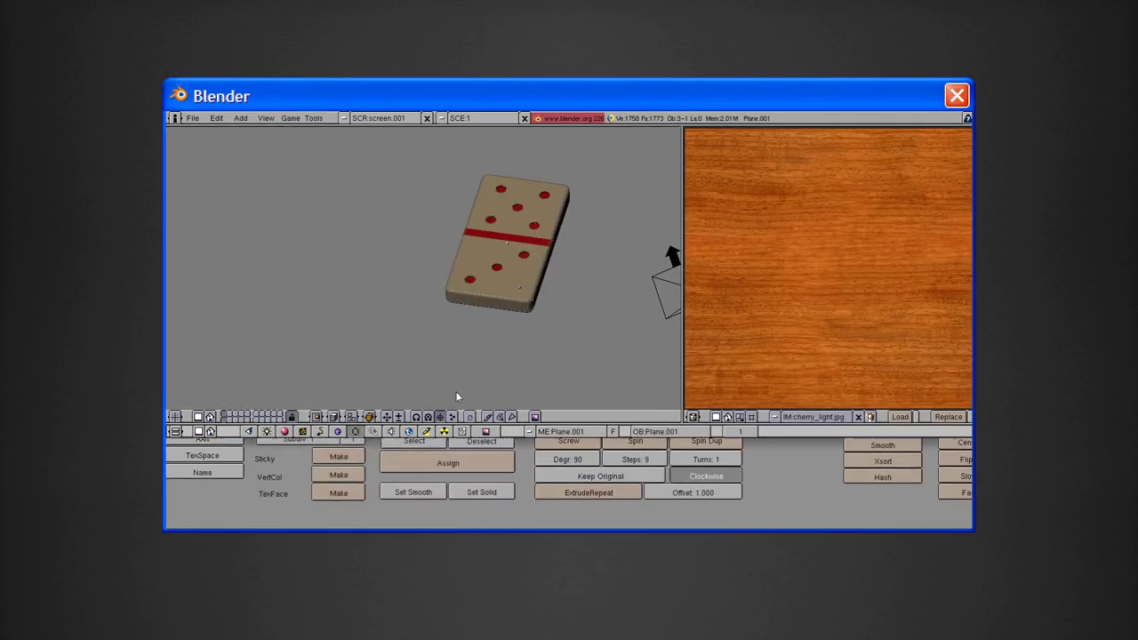
key(F5)
key(ctrl+Up)
key(shift+F5)
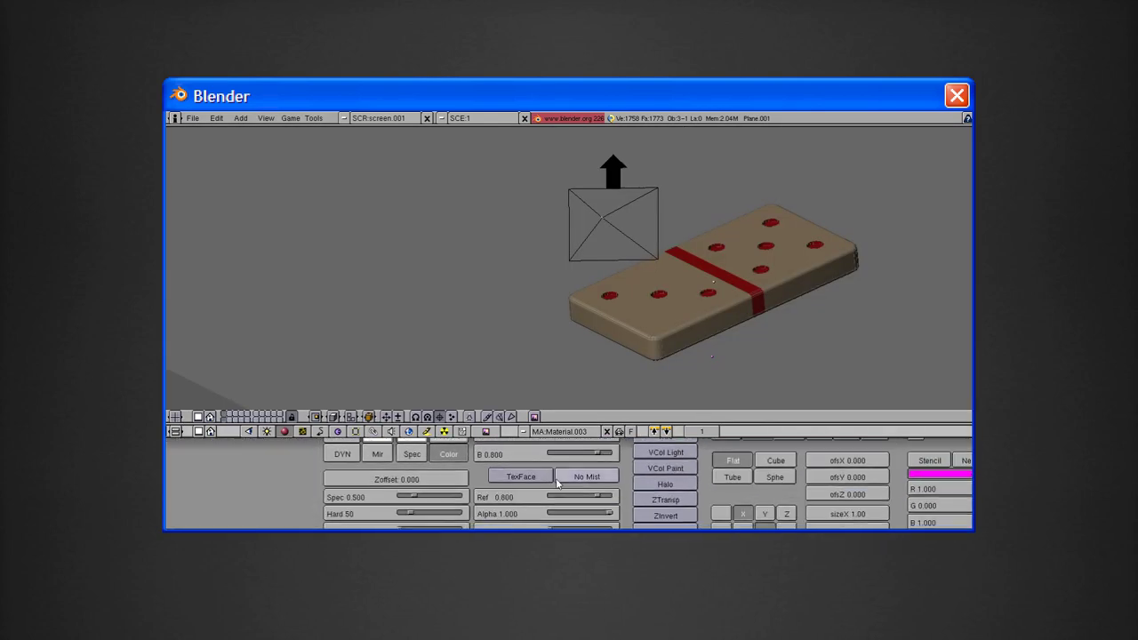
Add an Image texture to the plane's material loaded from cherry_light.jpg
click(302, 431)
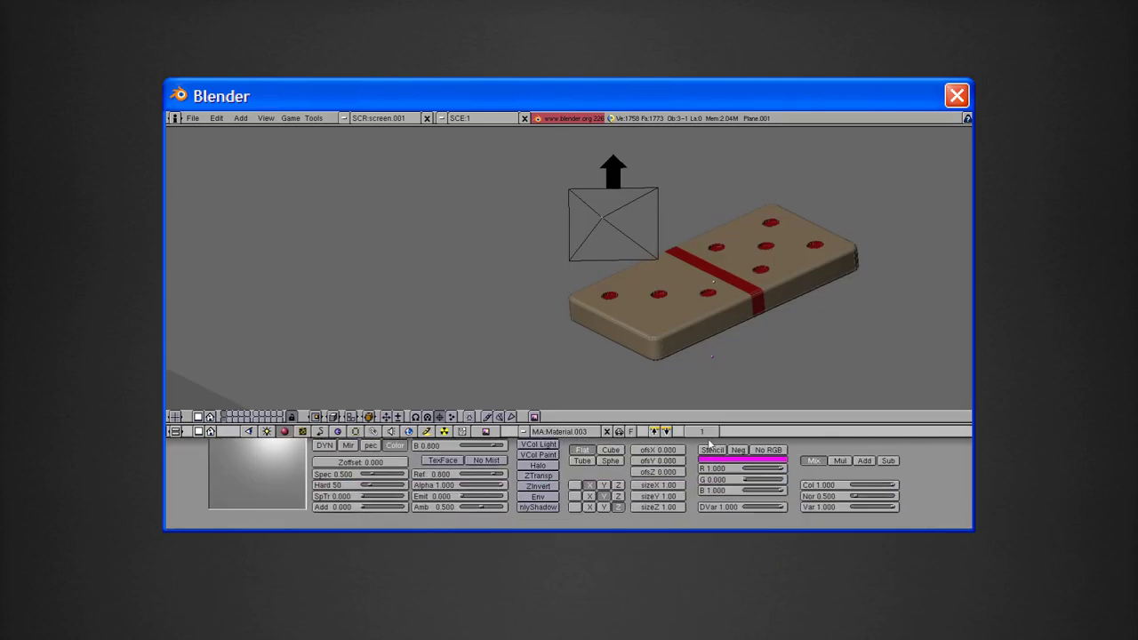
scroll(725, 509, down, 1)
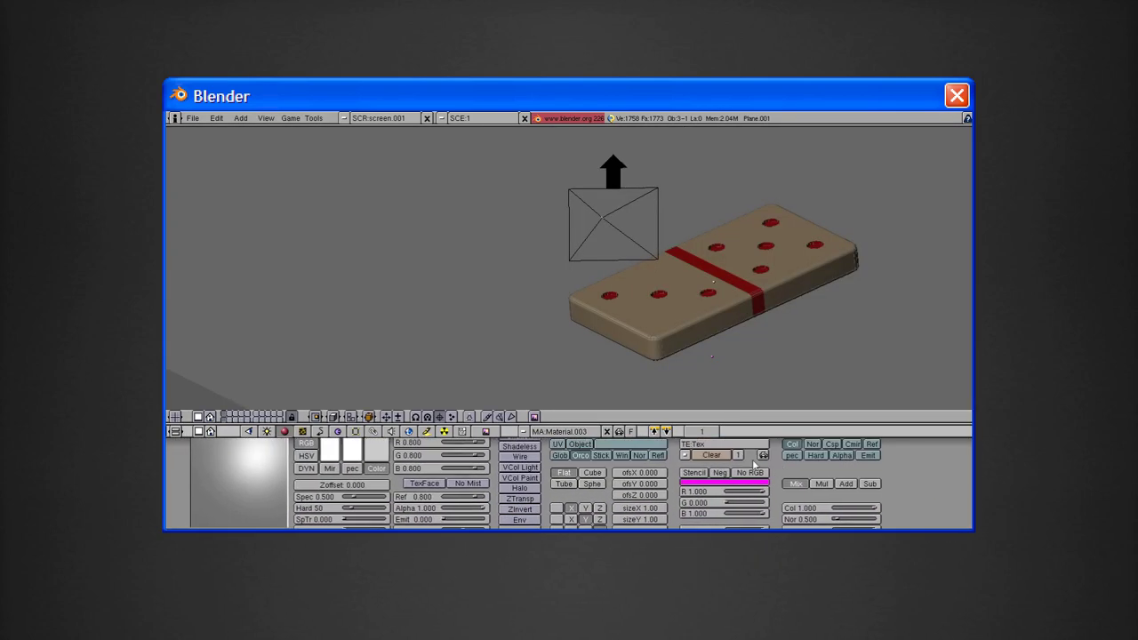
scroll(736, 503, up, 1)
key(F6)
click(455, 447)
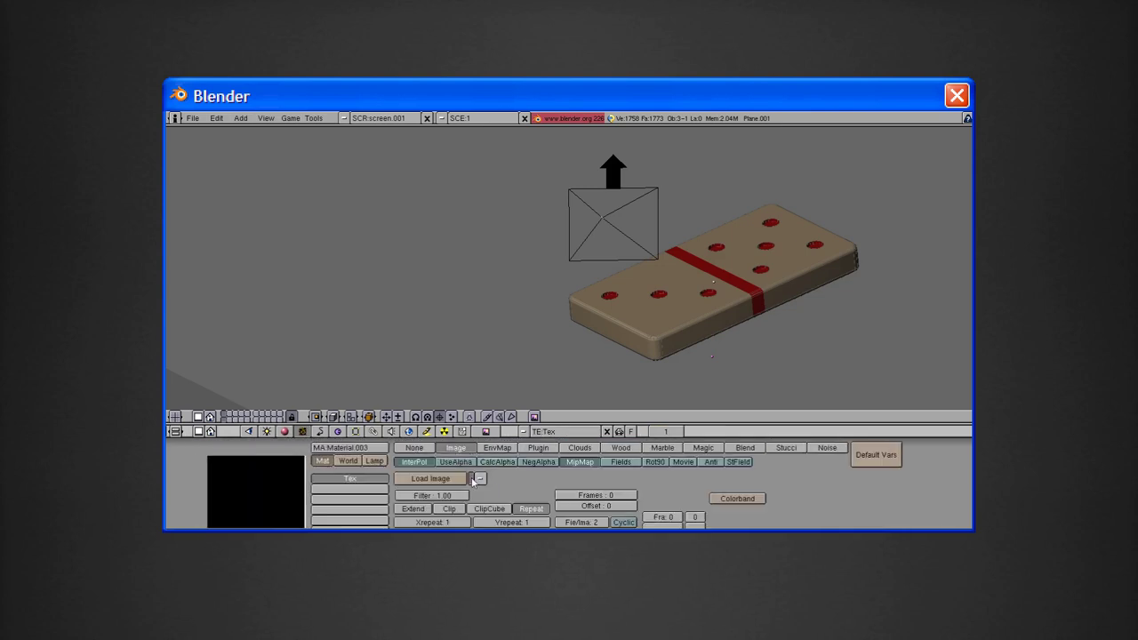
click(430, 479)
click(222, 236)
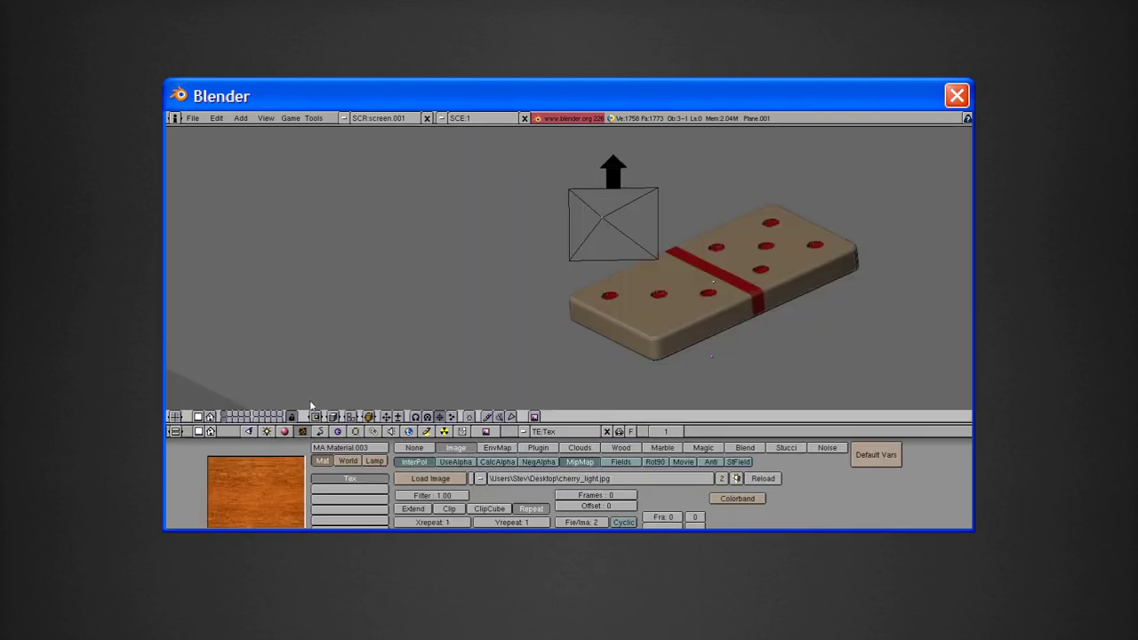
key(KP_1)
right_click(512, 216)
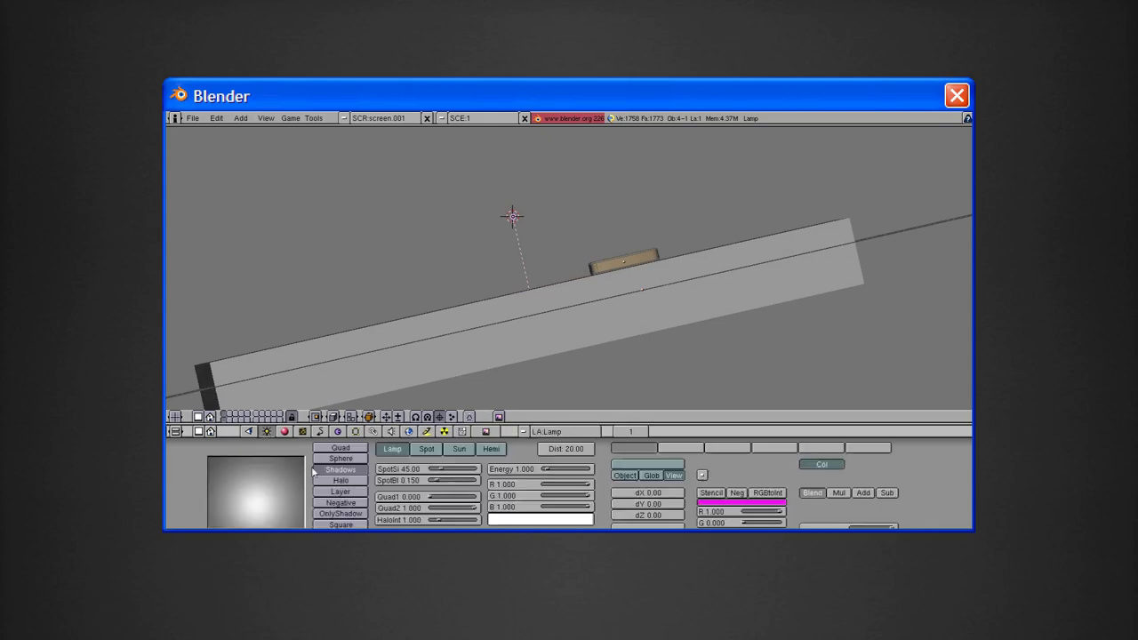
Make the lamp a Spot with larger SpotSi and SpotBl for a wide, soft beam
middle_drag(453, 391, 673, 318)
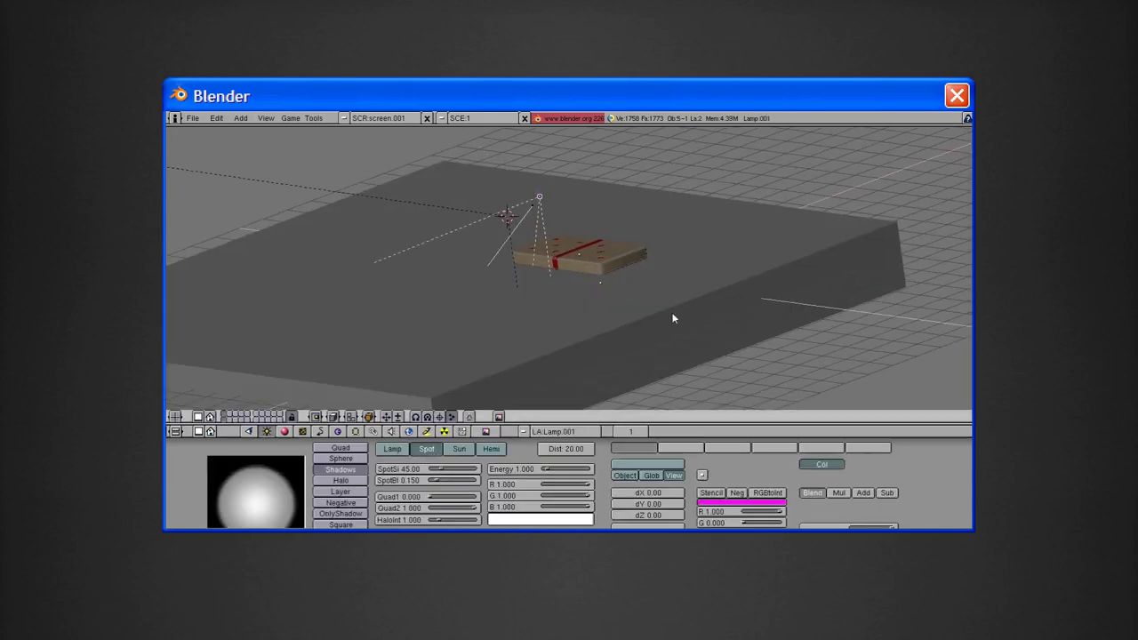
click(471, 467)
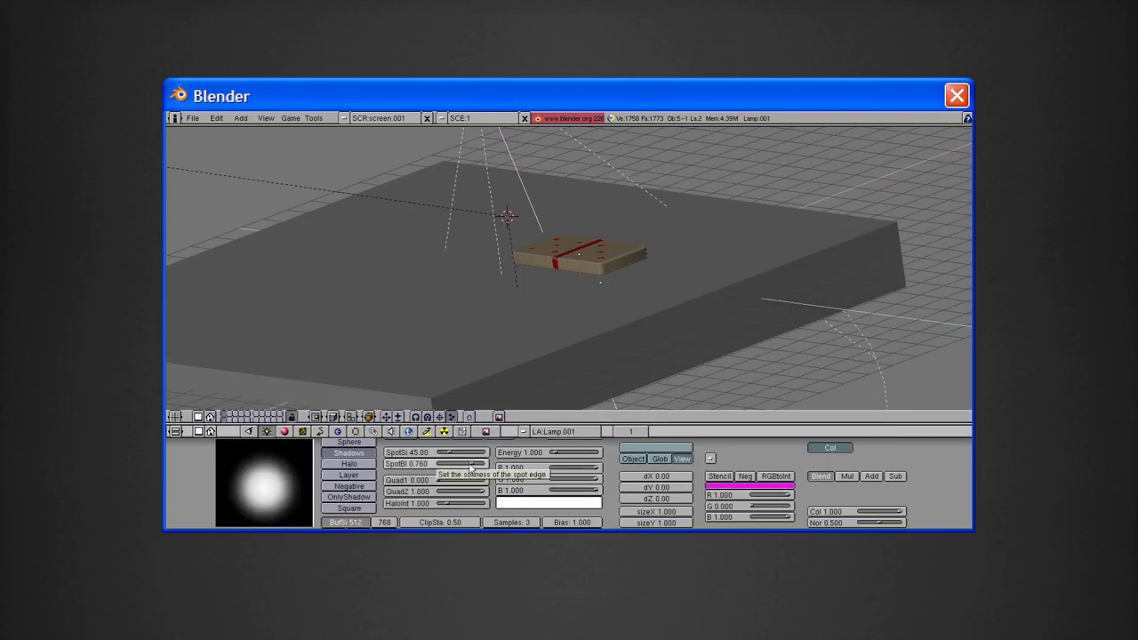
click(302, 433)
middle_drag(850, 244, 622, 293)
Tile the wood texture 6 by 6 with Xrepeat and Yrepeat
click(241, 474)
key(F6)
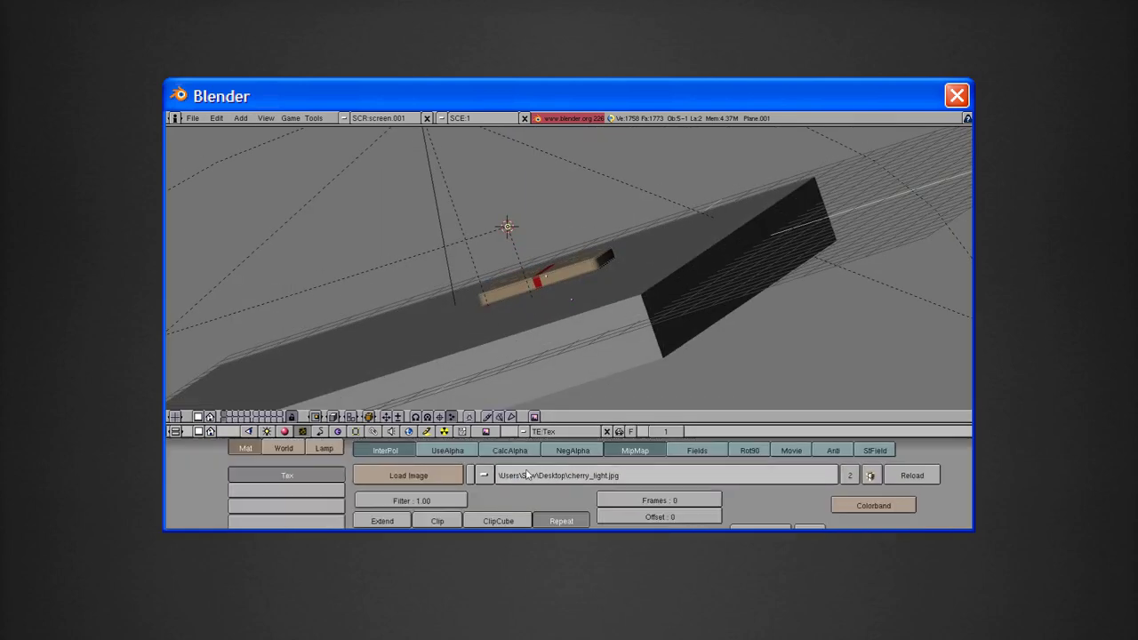
scroll(488, 490, down, 1)
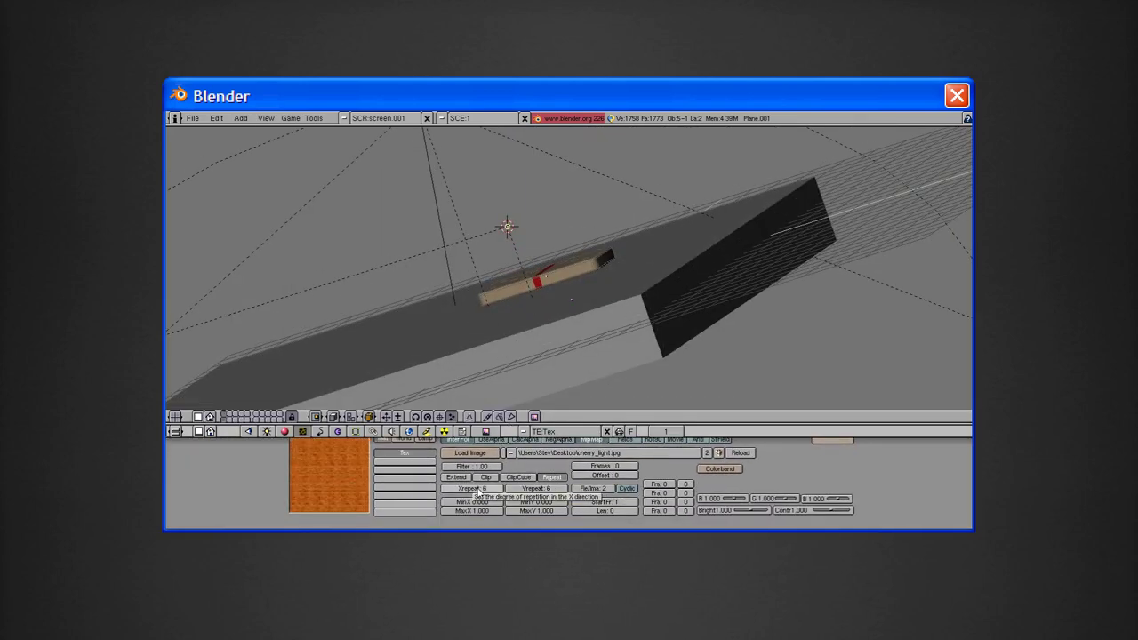
key(F5)
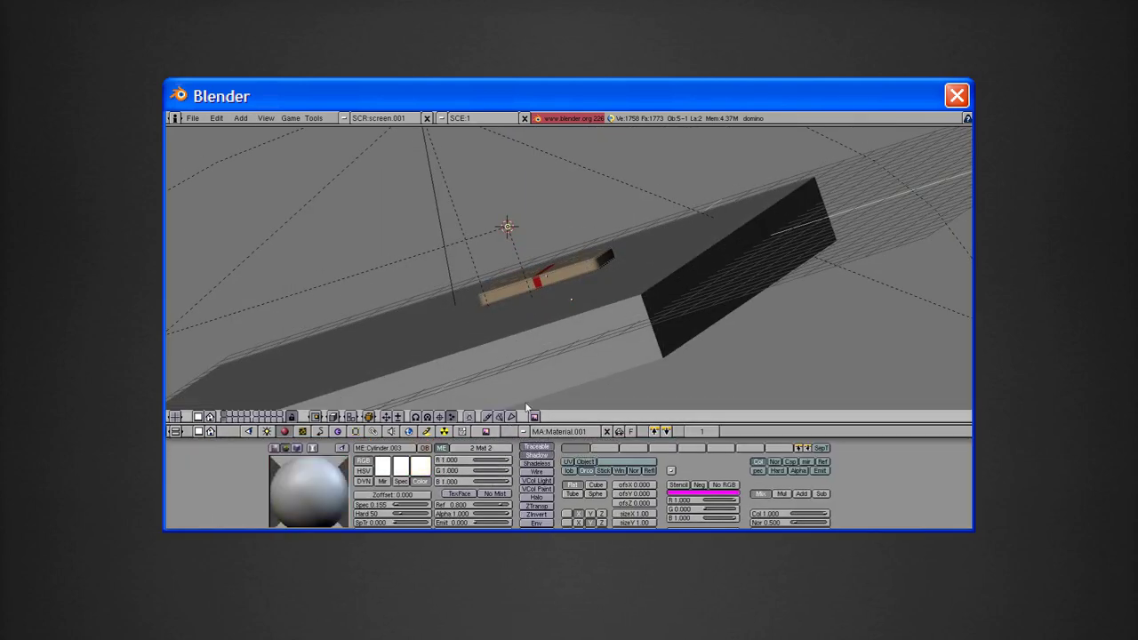
key(F10)
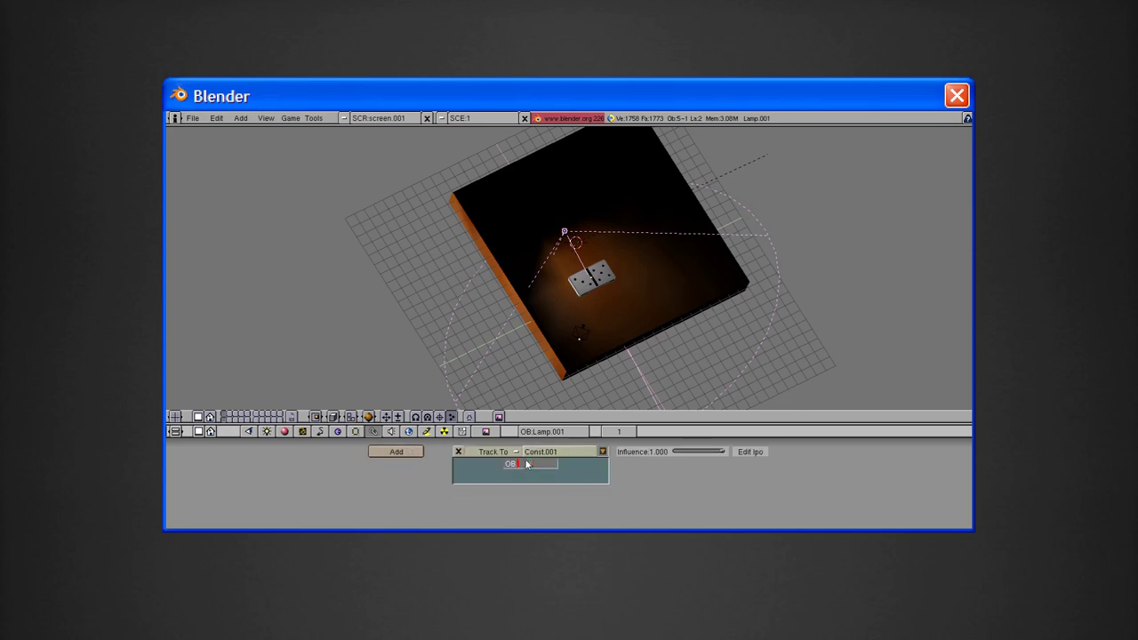
Render the spot-lit domino on the wood floor with F12
click(285, 431)
key(F10)
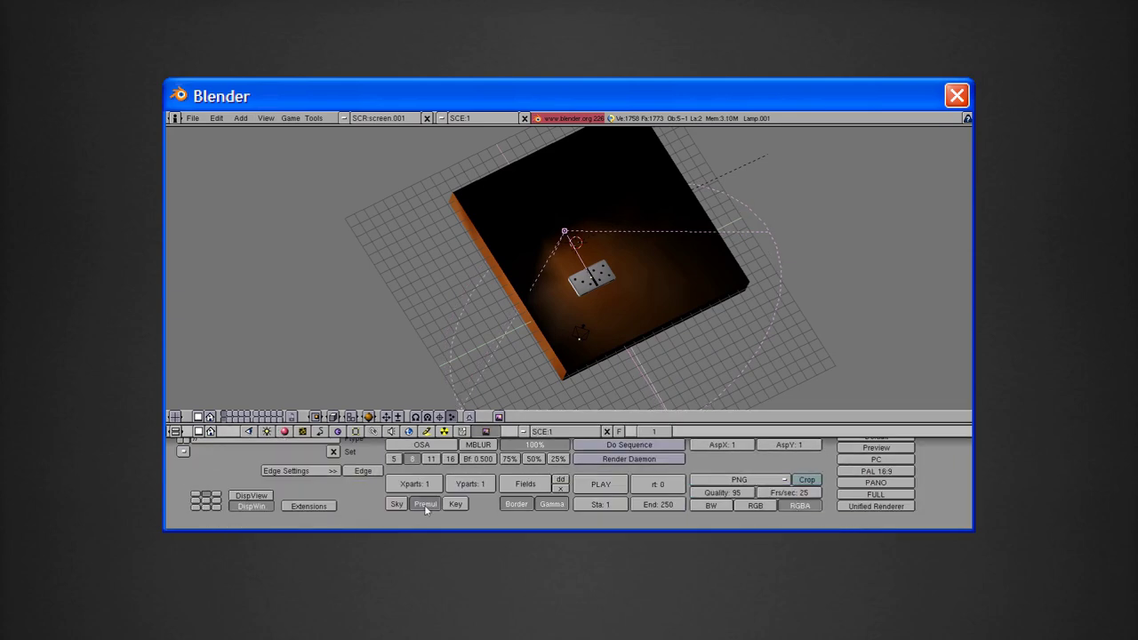
key(F12)
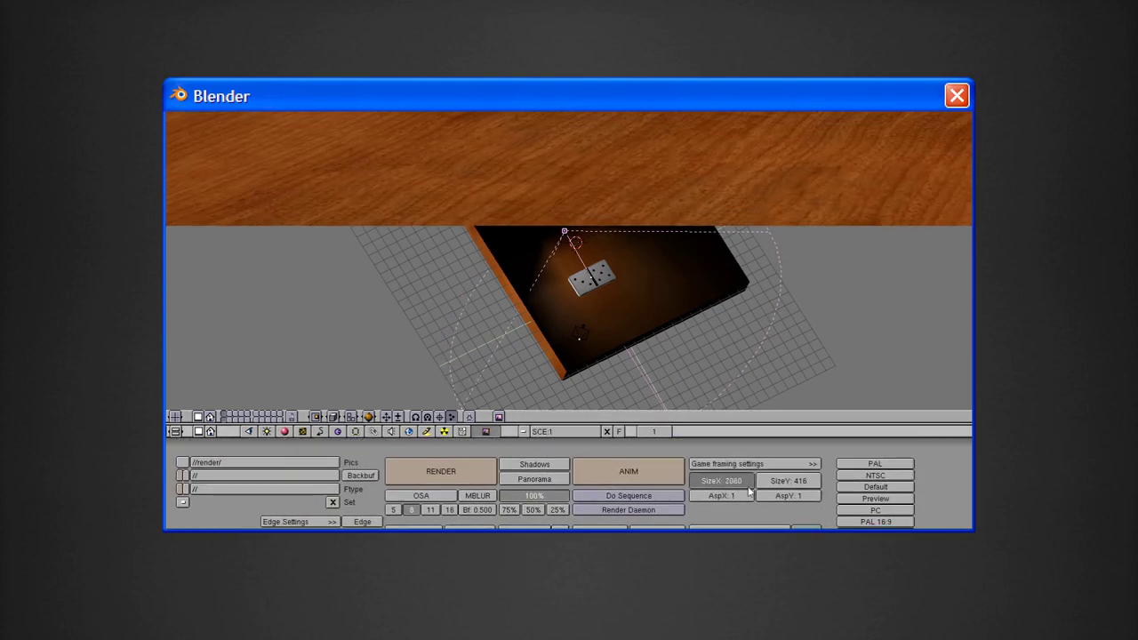